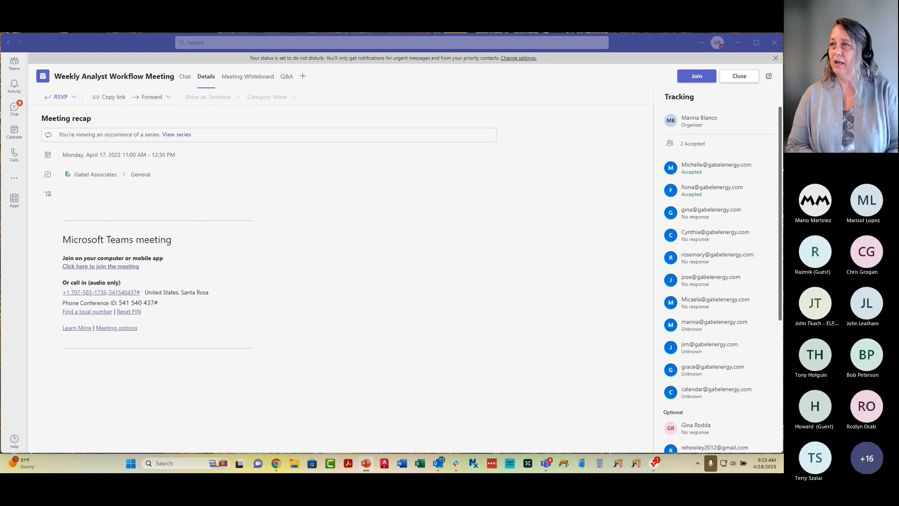
Switch to the Energy Code Ace site in Chrome and review the 2022 nonresidential NRCI forms that can be filled in online.
{"action": "left_click_drag", "start_coordinate": [783, 120], "coordinate": [255, 37]}
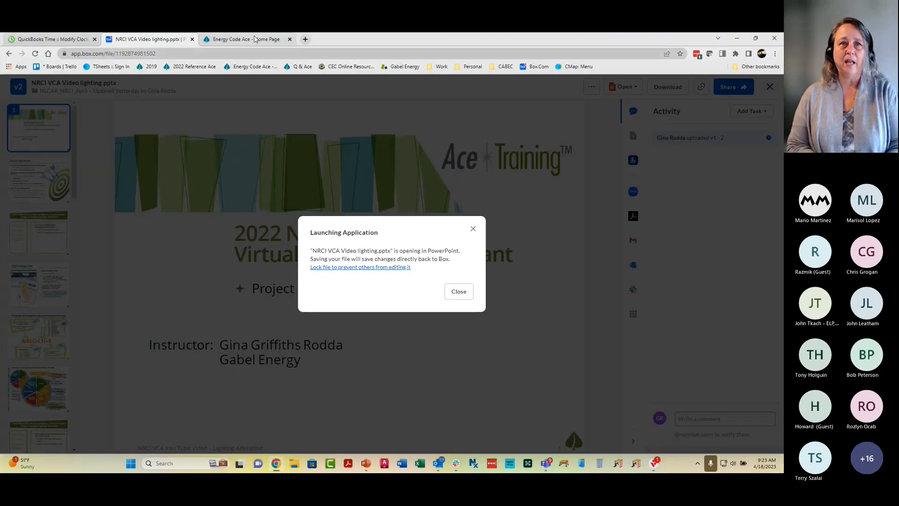
{"action": "left_click", "coordinate": [255, 38]}
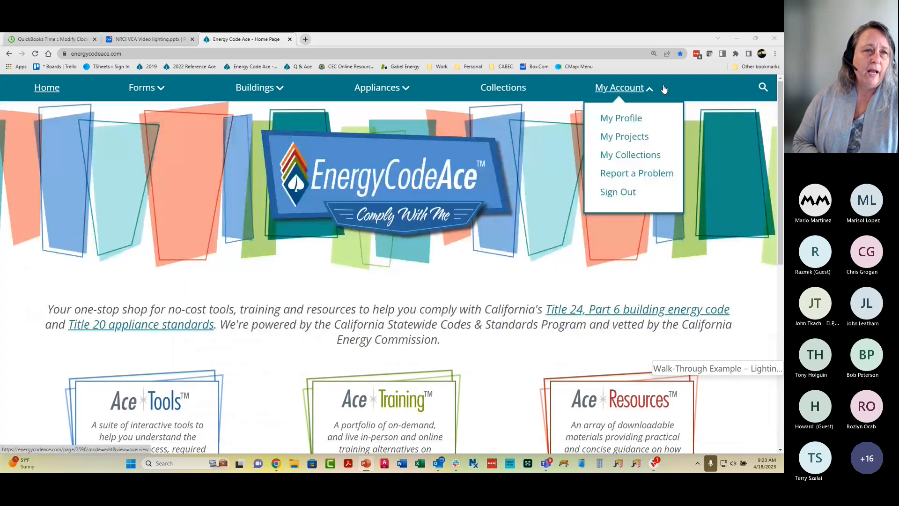
{"action": "mouse_move", "coordinate": [140, 90]}
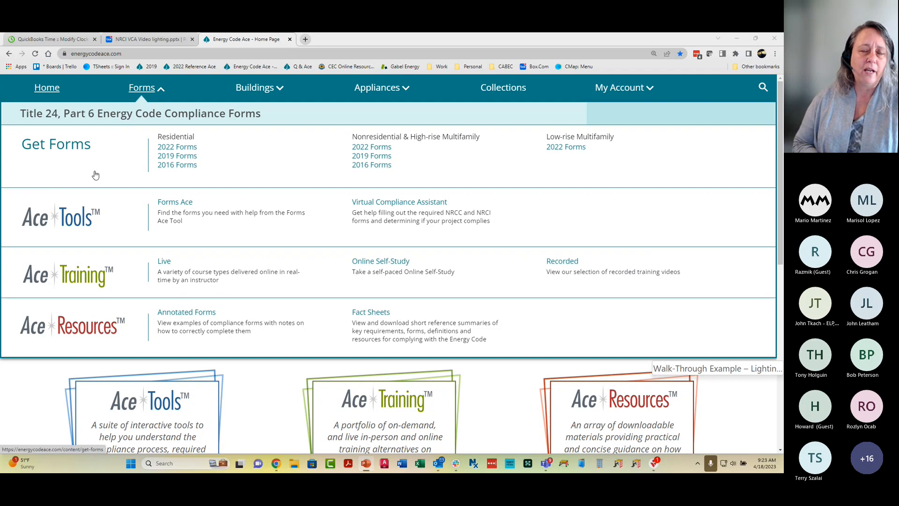
{"action": "left_click", "coordinate": [376, 149]}
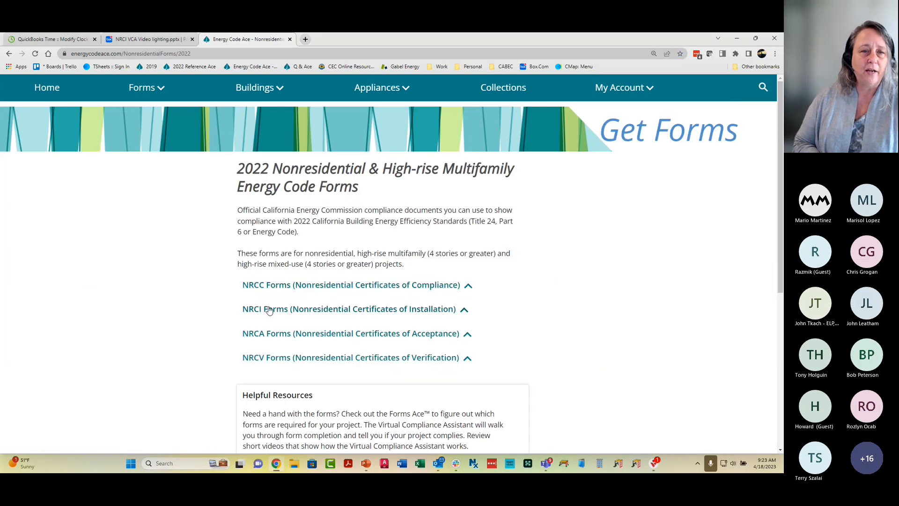
{"action": "left_click", "coordinate": [269, 311]}
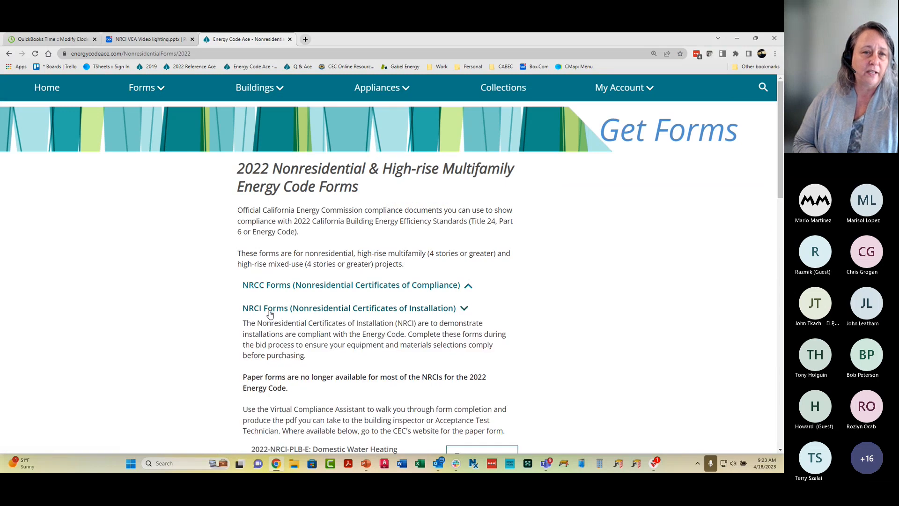
{"action": "scroll", "coordinate": [272, 309], "scroll_direction": "down", "scroll_amount": 4}
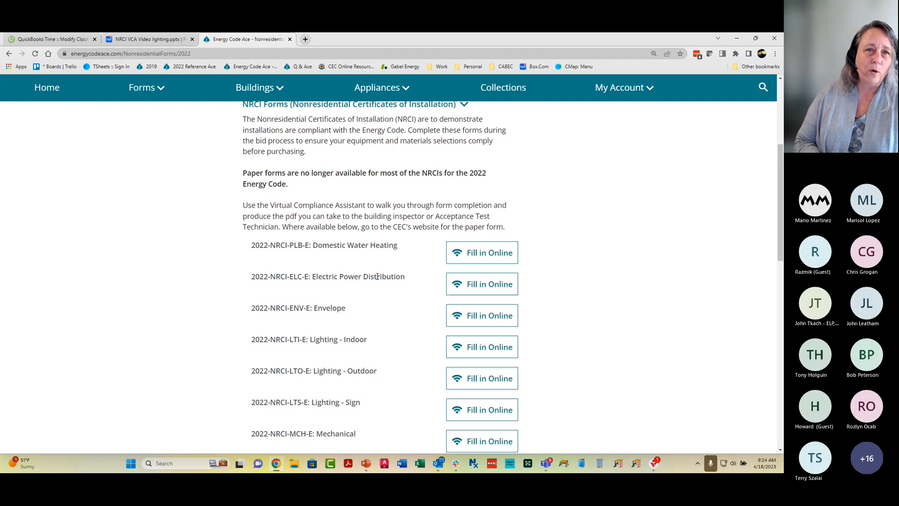
Return to the home page and browse the Ace Tools list as far as the Virtual Compliance Assistant.
{"action": "left_click", "coordinate": [44, 96]}
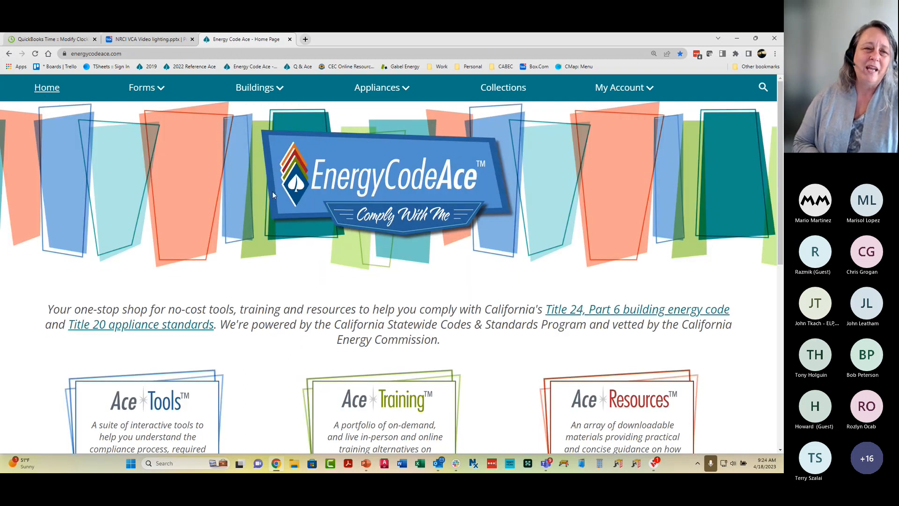
{"action": "scroll", "coordinate": [273, 194], "scroll_direction": "down", "scroll_amount": 5}
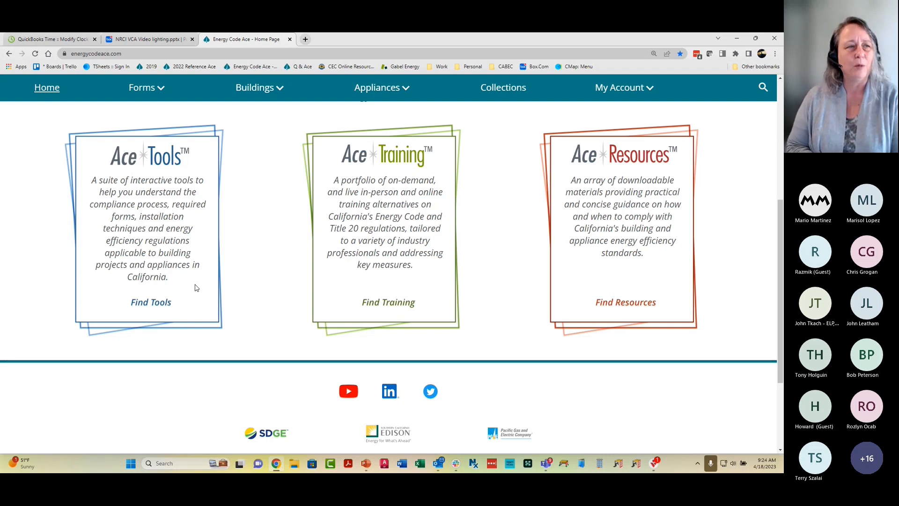
{"action": "left_click", "coordinate": [164, 304]}
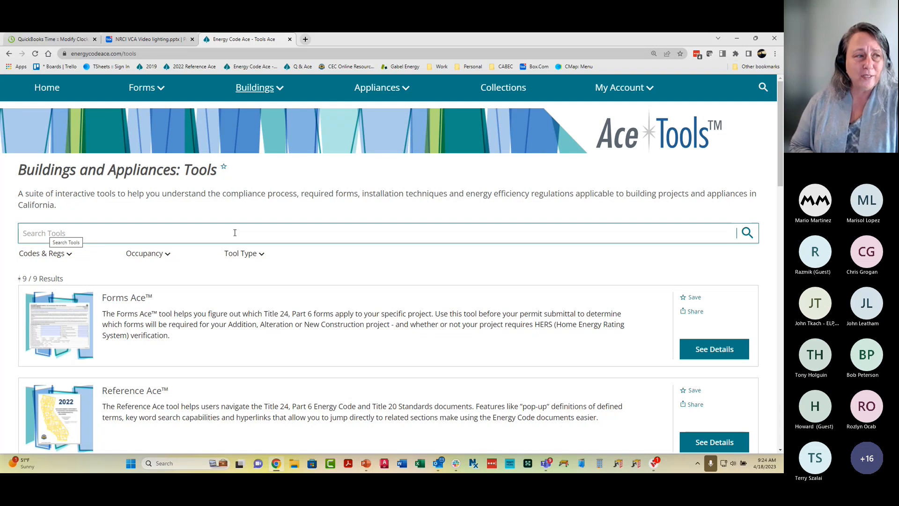
{"action": "scroll", "coordinate": [235, 233], "scroll_direction": "down", "scroll_amount": 1}
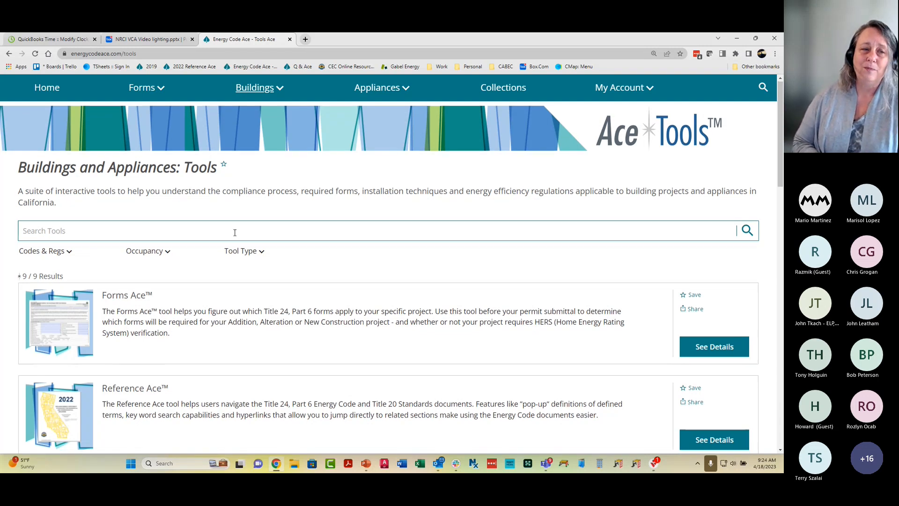
{"action": "scroll", "coordinate": [235, 233], "scroll_direction": "down", "scroll_amount": 10}
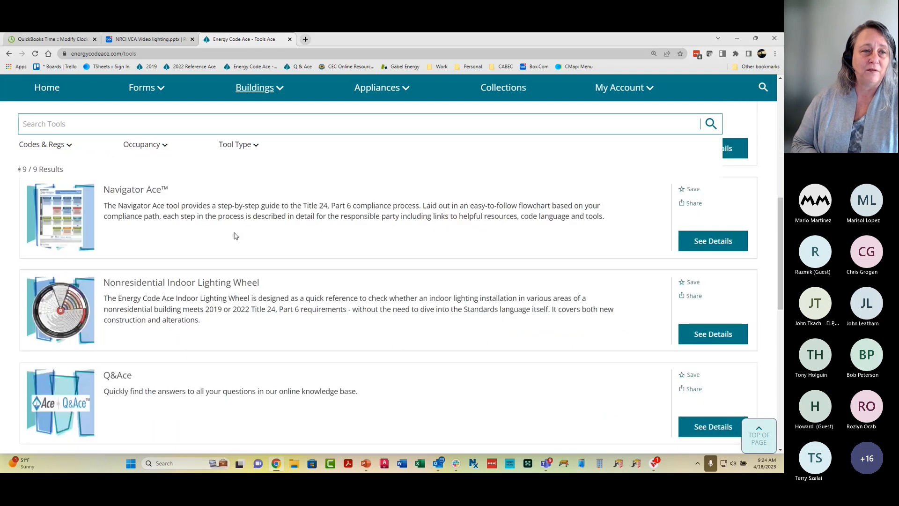
{"action": "scroll", "coordinate": [236, 236], "scroll_direction": "down", "scroll_amount": 1}
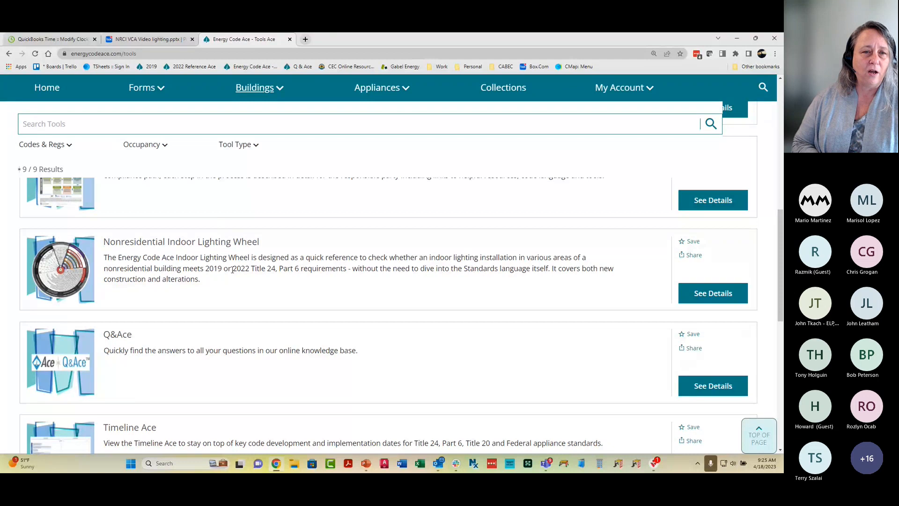
{"action": "scroll", "coordinate": [232, 270], "scroll_direction": "down", "scroll_amount": 3}
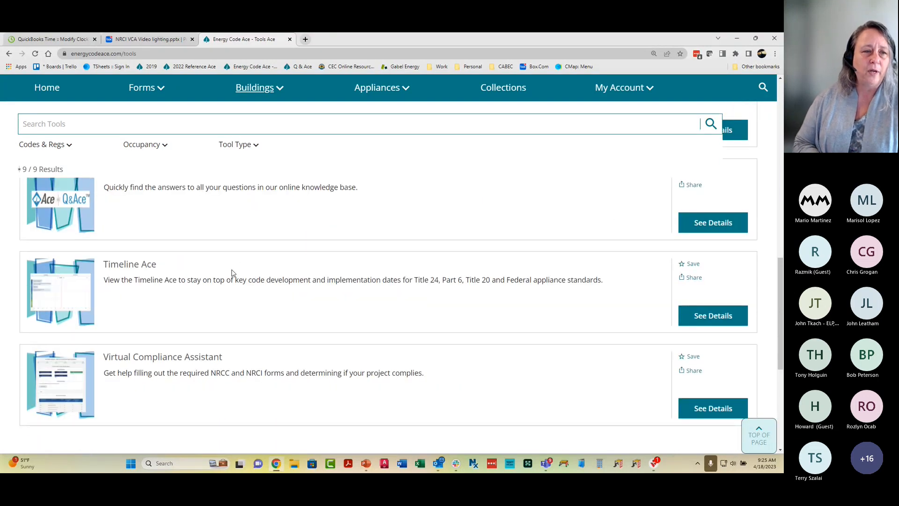
{"action": "scroll", "coordinate": [232, 273], "scroll_direction": "down", "scroll_amount": 2}
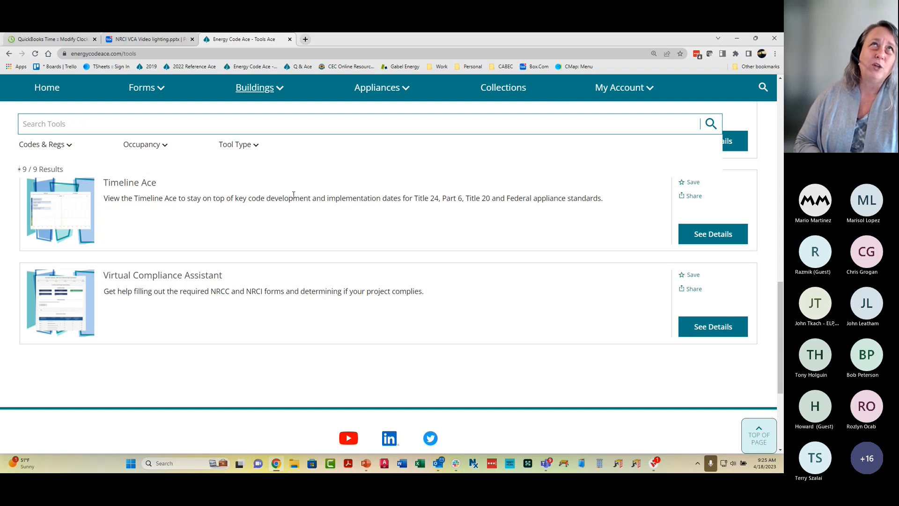
Open the account's project list and start a new project for a Certificate of Installation form.
{"action": "left_click", "coordinate": [629, 88]}
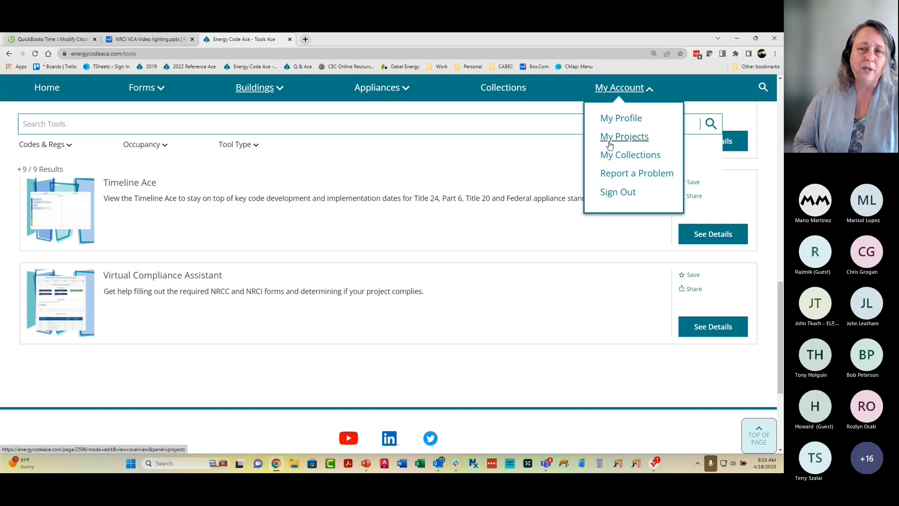
{"action": "left_click", "coordinate": [644, 141]}
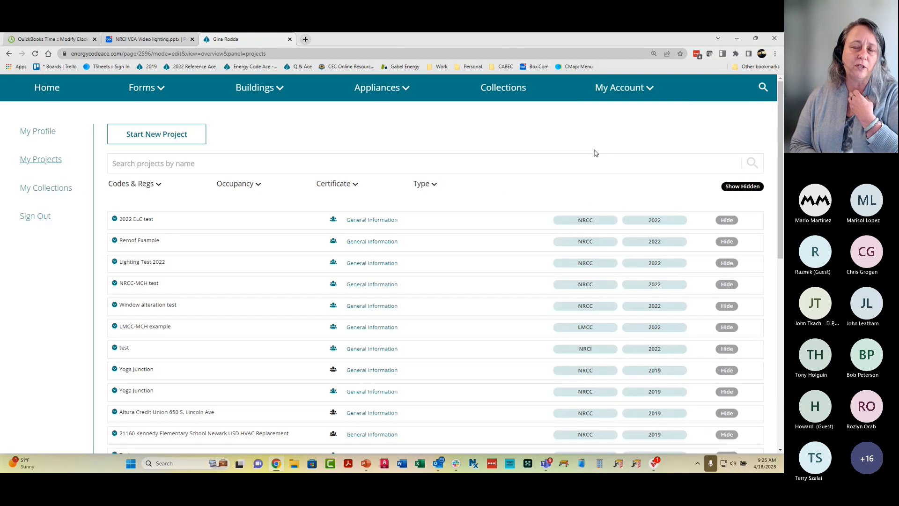
{"action": "scroll", "coordinate": [305, 271], "scroll_direction": "down", "scroll_amount": 6}
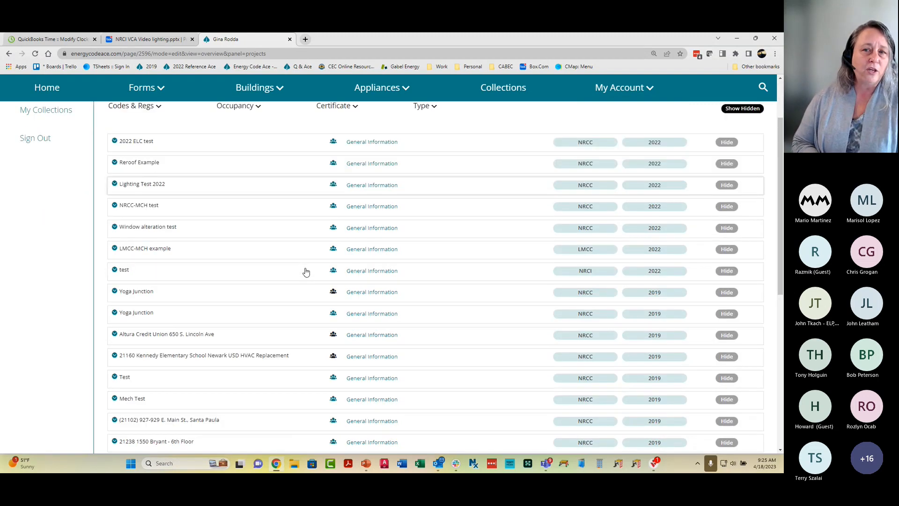
{"action": "scroll", "coordinate": [305, 271], "scroll_direction": "up", "scroll_amount": 7}
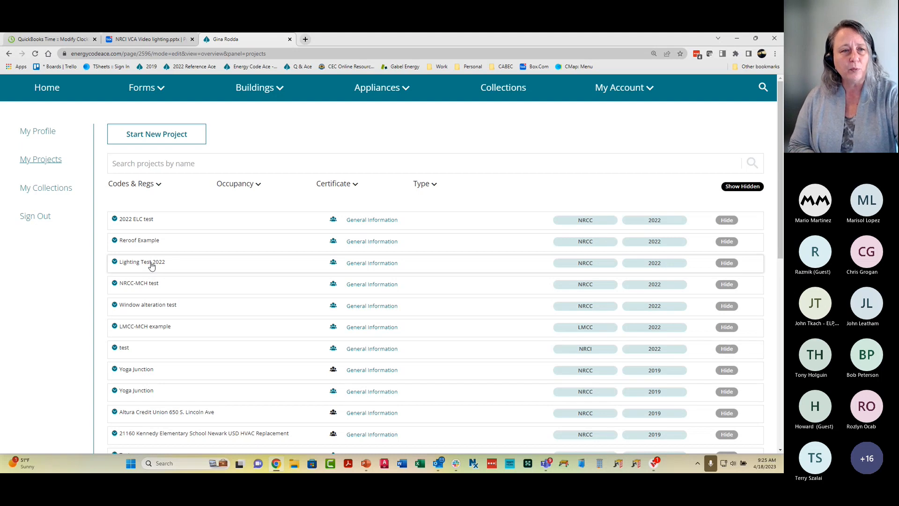
{"action": "left_click", "coordinate": [167, 140]}
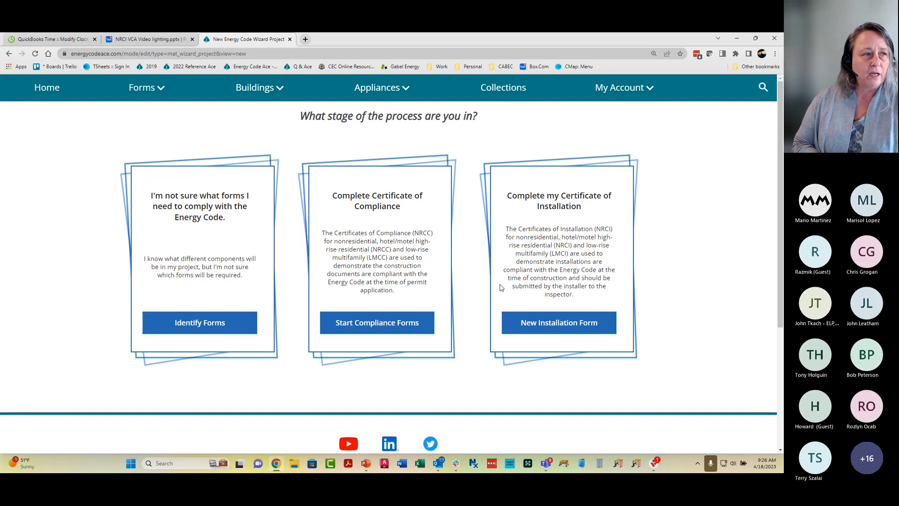
{"action": "left_click", "coordinate": [573, 325]}
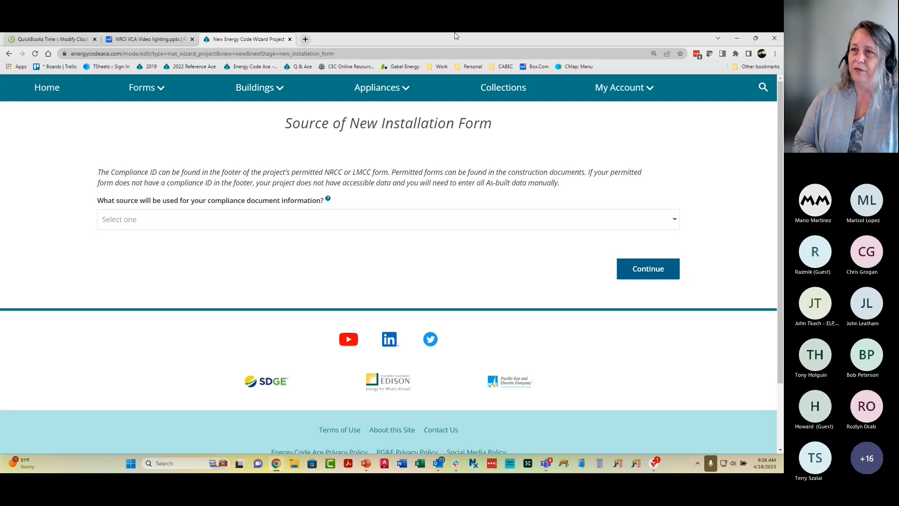
{"action": "left_click_drag", "start_coordinate": [664, 40], "coordinate": [710, 466]}
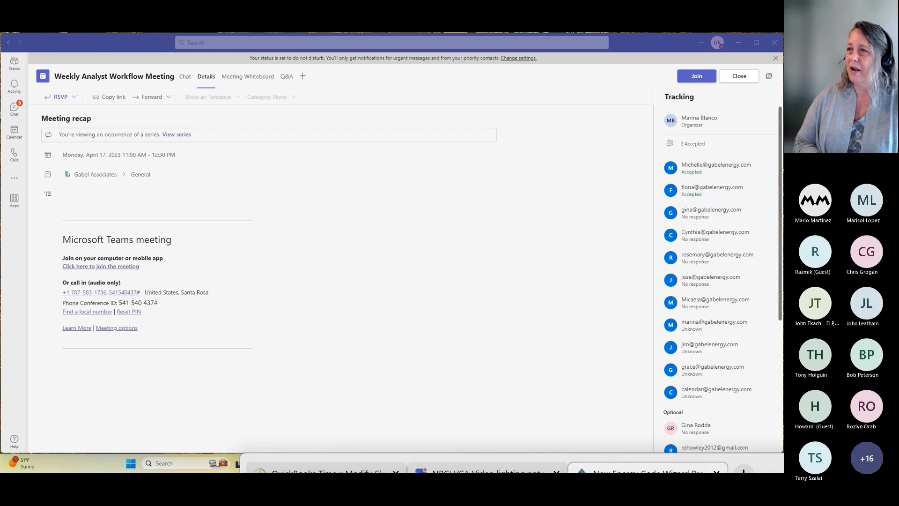
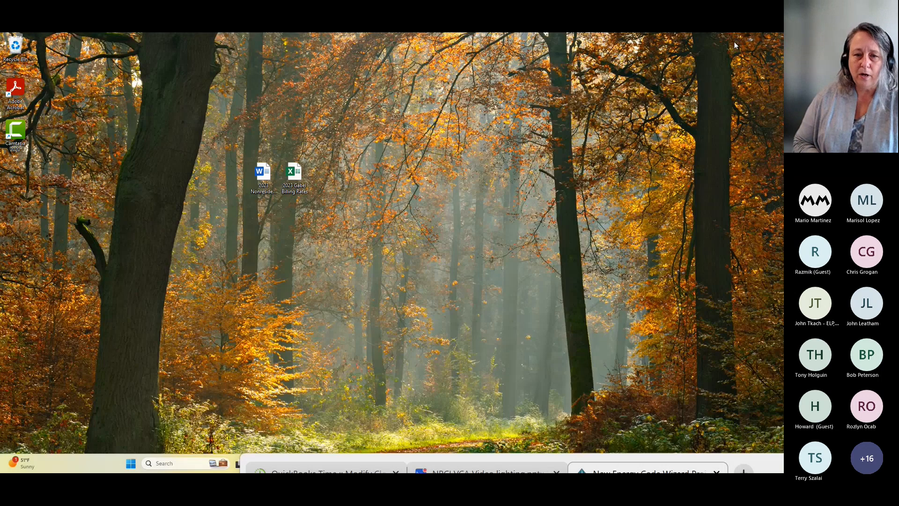
{"action": "left_click_drag", "start_coordinate": [770, 468], "coordinate": [209, 35]}
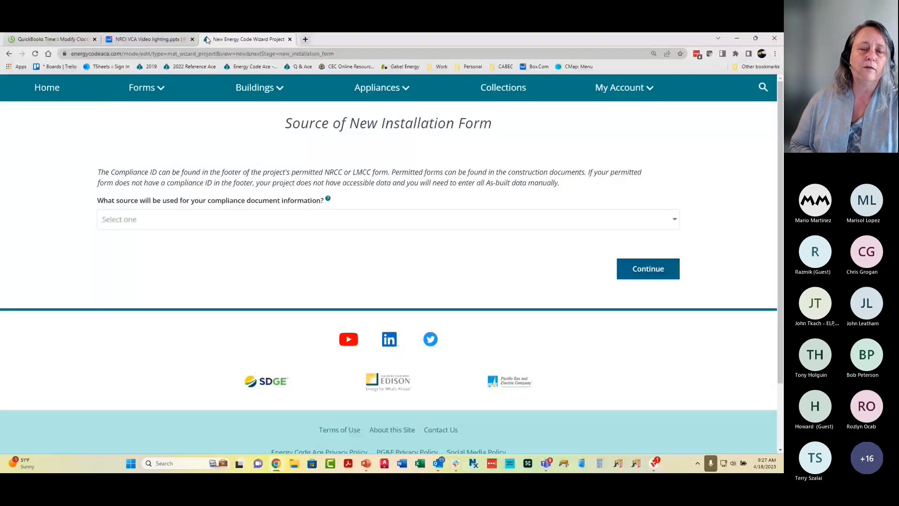
Set the compliance document source to "I have a Compliance ID" and continue to the project setup.
{"action": "left_click", "coordinate": [182, 224]}
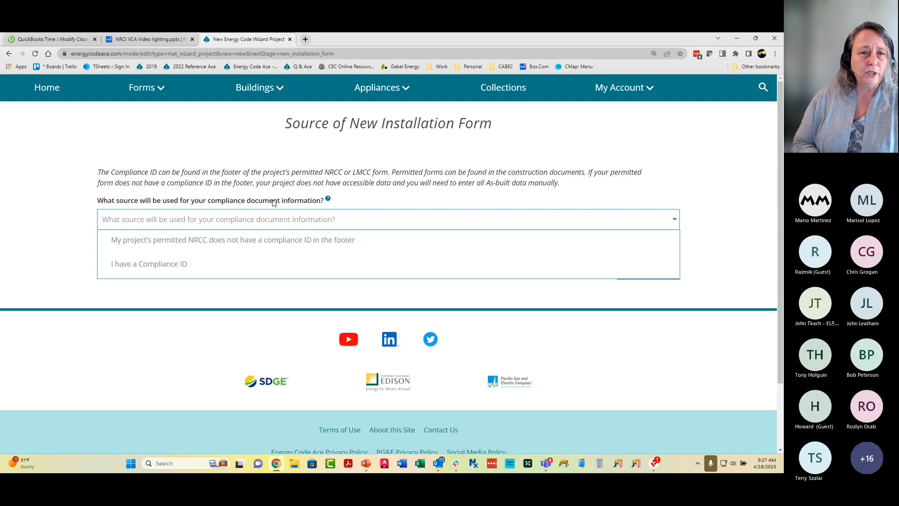
{"action": "left_click", "coordinate": [142, 244]}
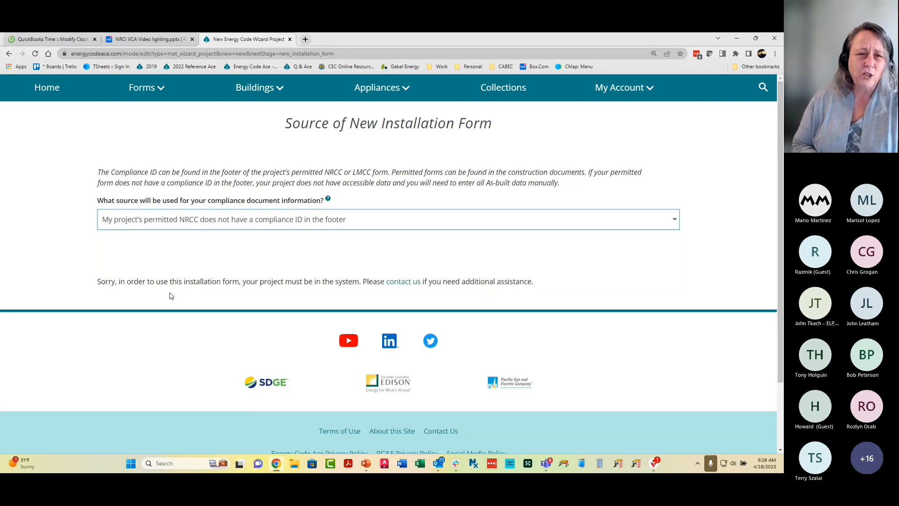
{"action": "left_click", "coordinate": [318, 220]}
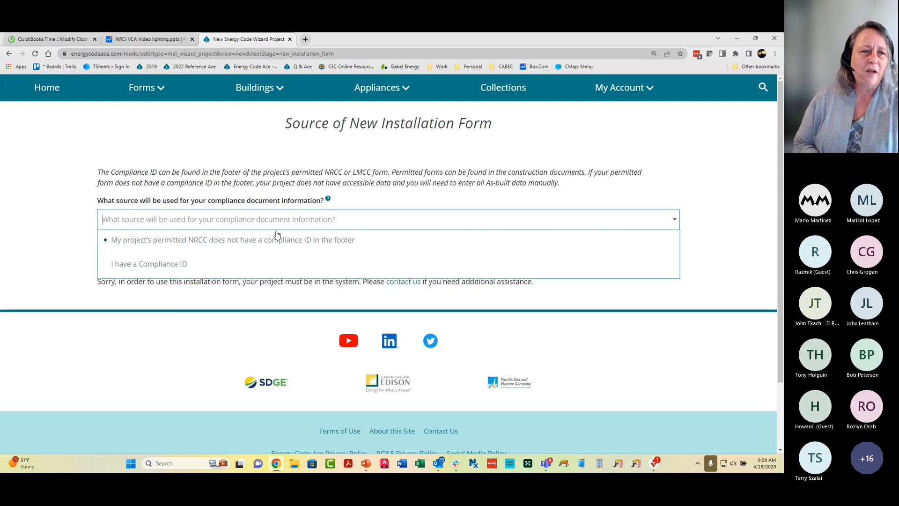
{"action": "left_click", "coordinate": [160, 263]}
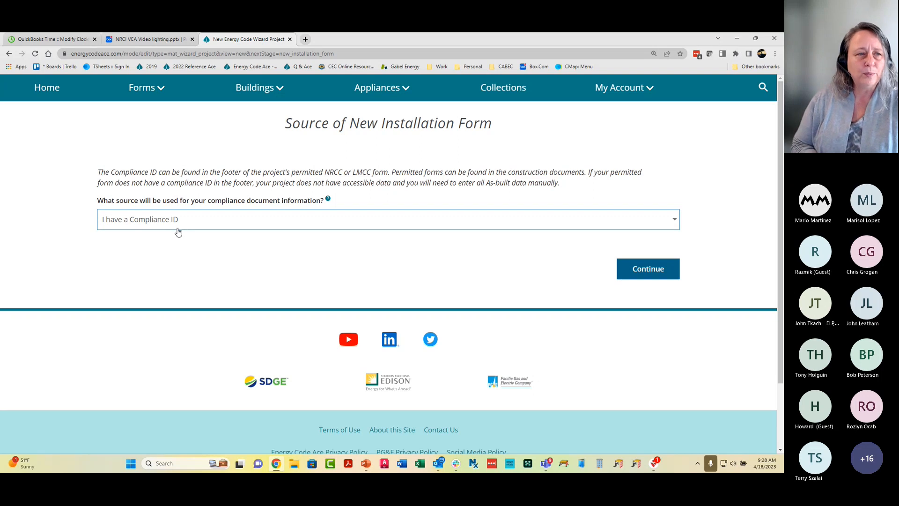
{"action": "left_click", "coordinate": [652, 276]}
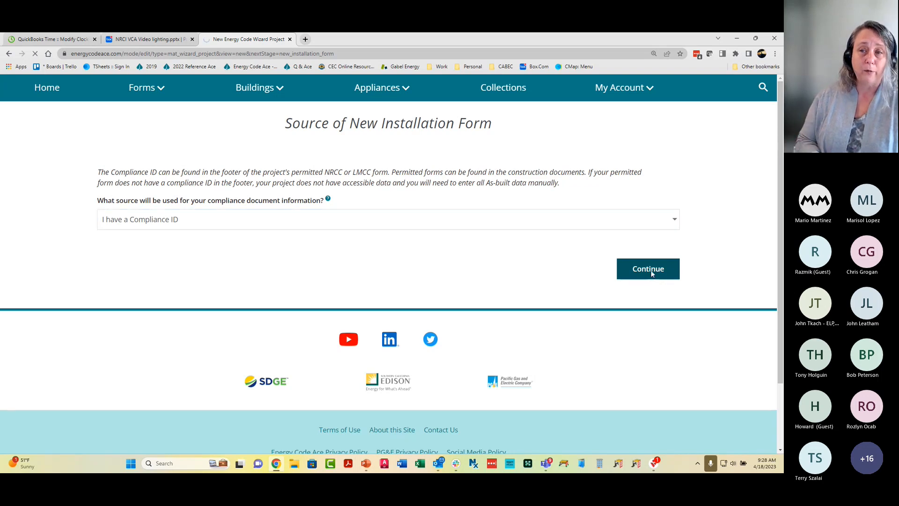
Enter "NLCAA Test" as the new project's title.
{"action": "left_click", "coordinate": [375, 235]}
{"action": "type", "text": "NC"}
{"action": "key", "text": "BackSpace"}
{"action": "type", "text": "LCAA"}
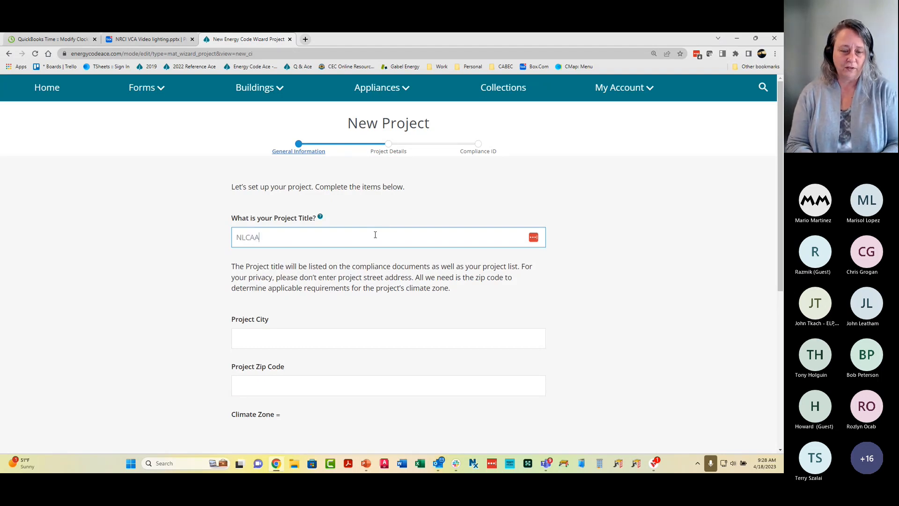
{"action": "type", "text": " Test"}
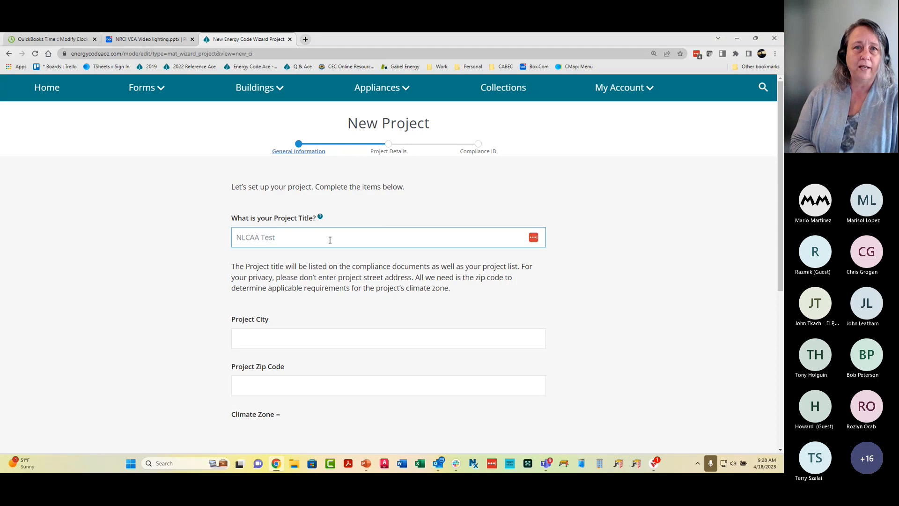
Set the project city to San Diego and the zip code to 94111, and continue to the project details.
{"action": "left_click", "coordinate": [267, 341]}
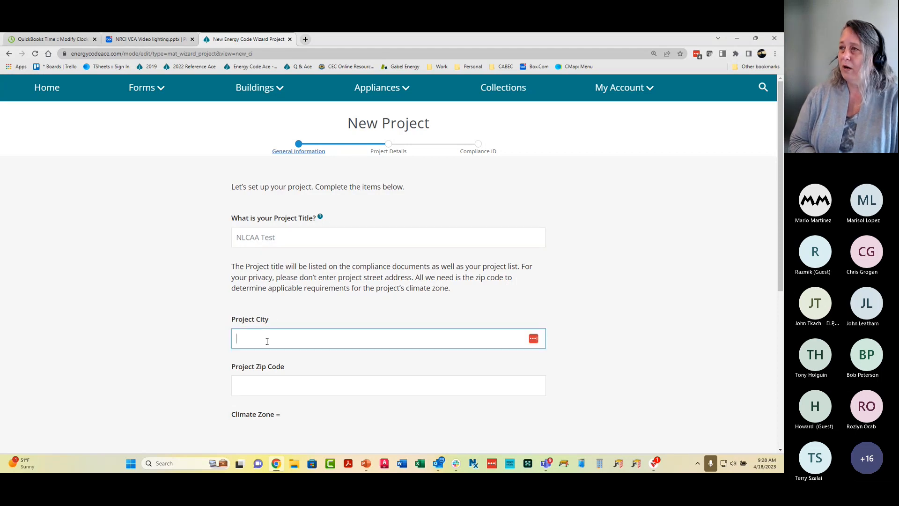
{"action": "type", "text": "San Dieg"}
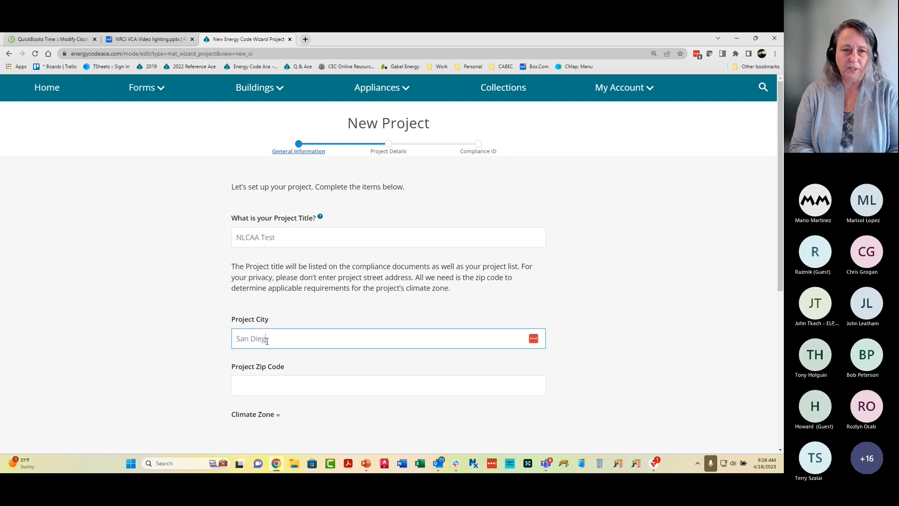
{"action": "type", "text": "o"}
{"action": "left_click", "coordinate": [260, 386]}
{"action": "type", "text": "94111"}
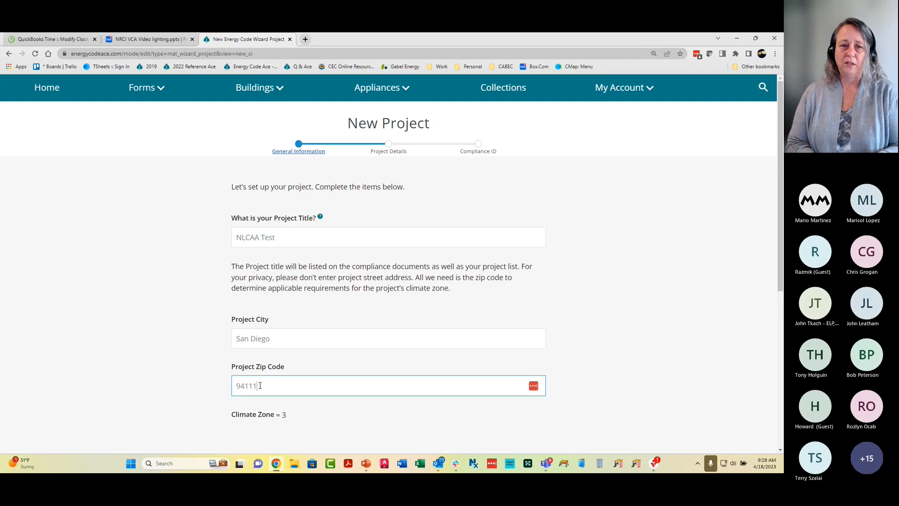
{"action": "scroll", "coordinate": [259, 386], "scroll_direction": "down", "scroll_amount": 2}
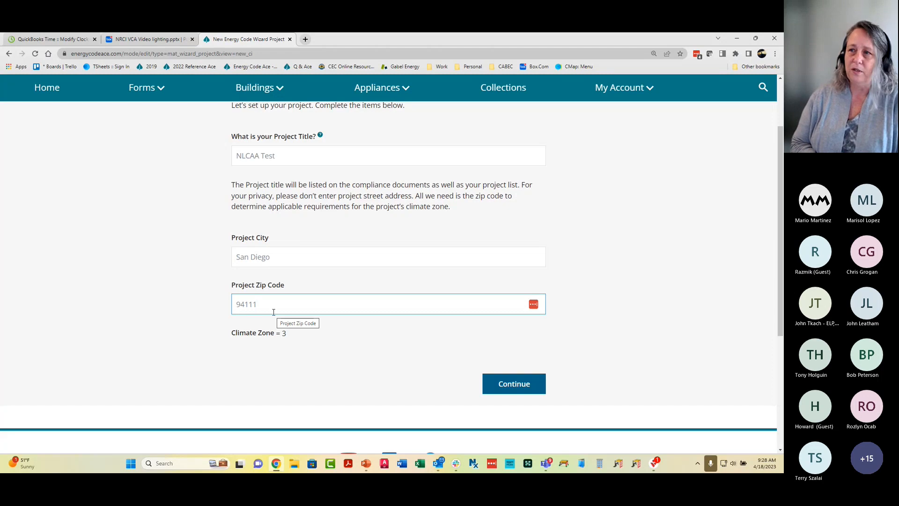
{"action": "left_click", "coordinate": [515, 383]}
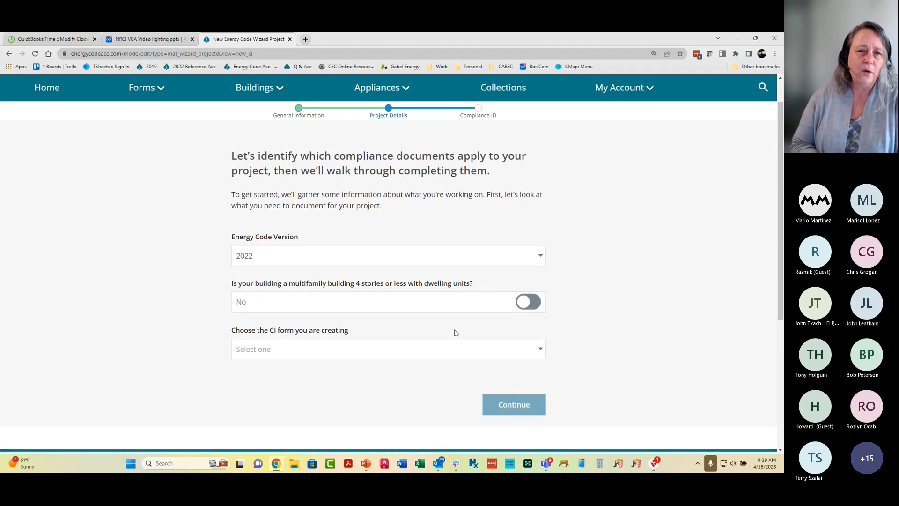
Select energy code version 2022 and the NRCI-LTI-E Indoor Lighting form, and continue to the Compliance ID stage.
{"action": "left_click", "coordinate": [303, 260]}
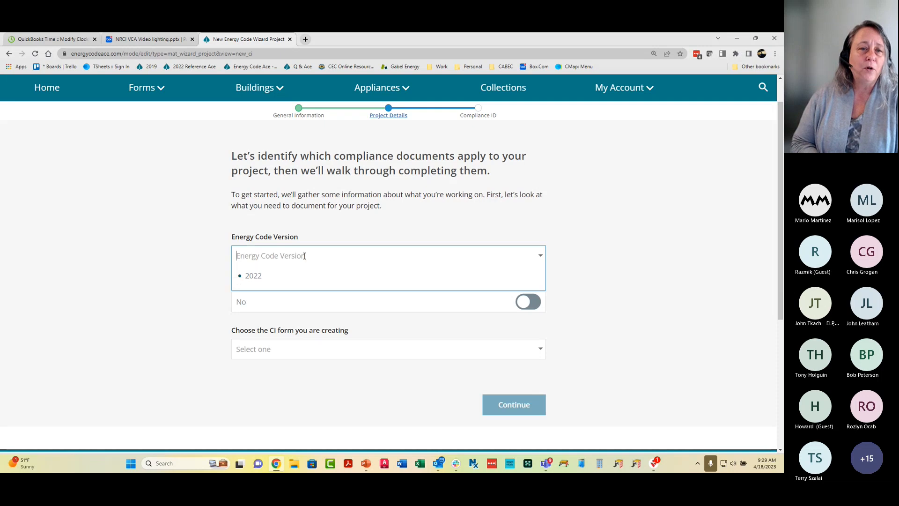
{"action": "left_click", "coordinate": [257, 279]}
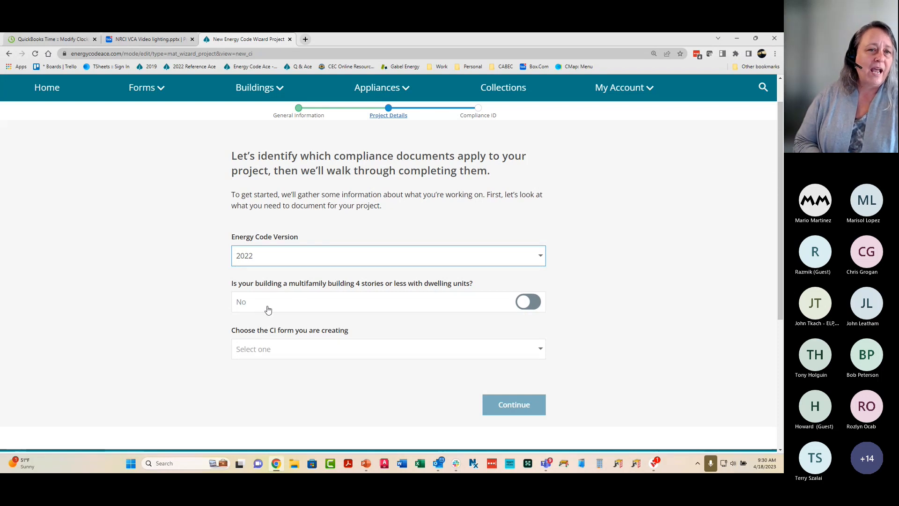
{"action": "left_click", "coordinate": [272, 348]}
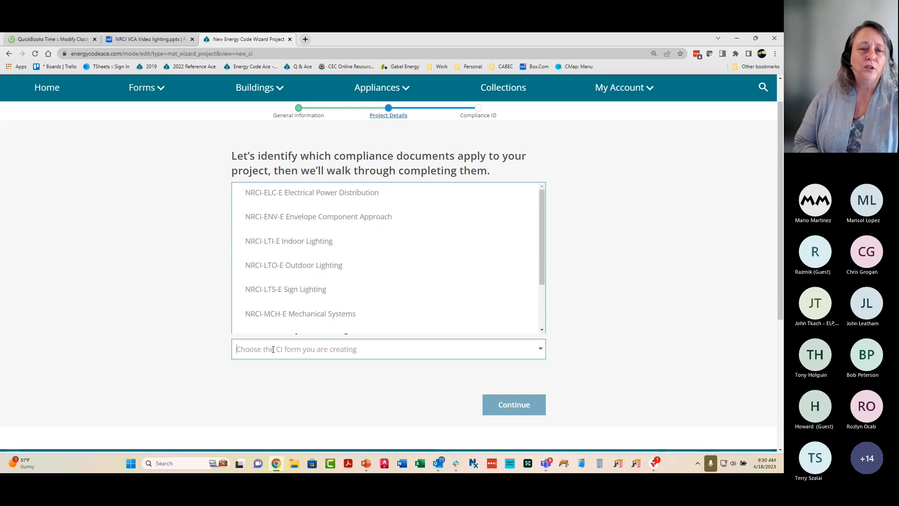
{"action": "left_click", "coordinate": [305, 248]}
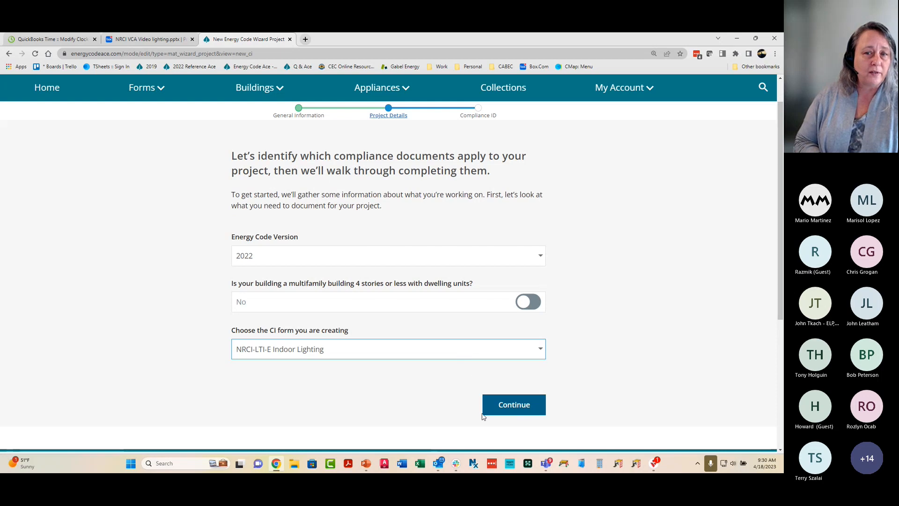
{"action": "left_click", "coordinate": [508, 408]}
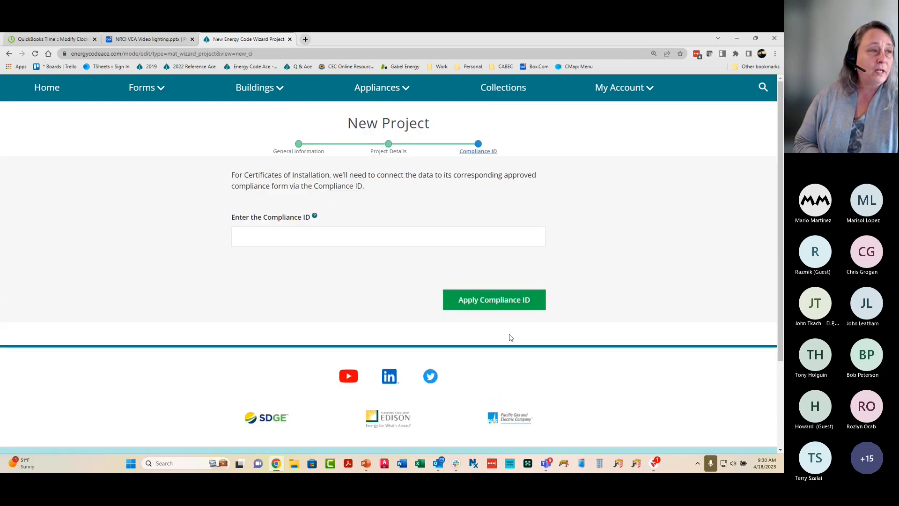
Enter the Compliance ID of the approved compliance form and apply it to the new project.
{"action": "left_click", "coordinate": [276, 232]}
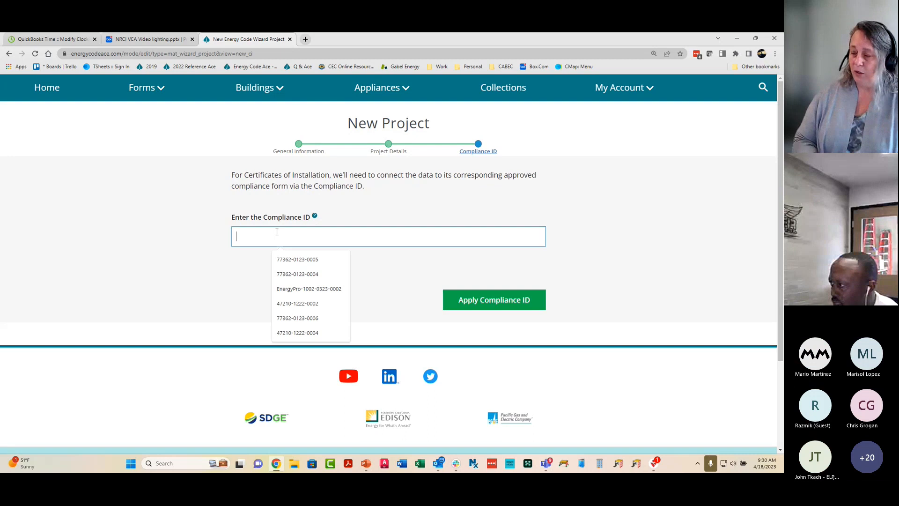
{"action": "type", "text": "77"}
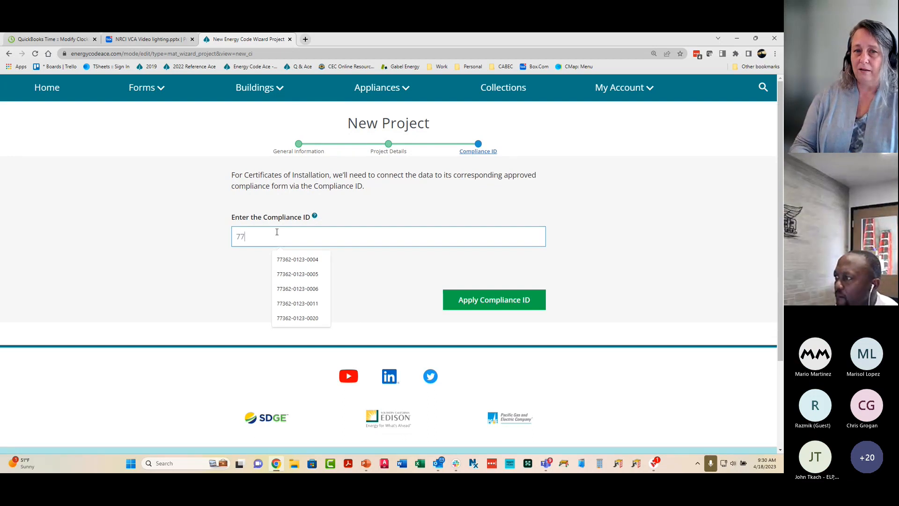
{"action": "type", "text": "362-"}
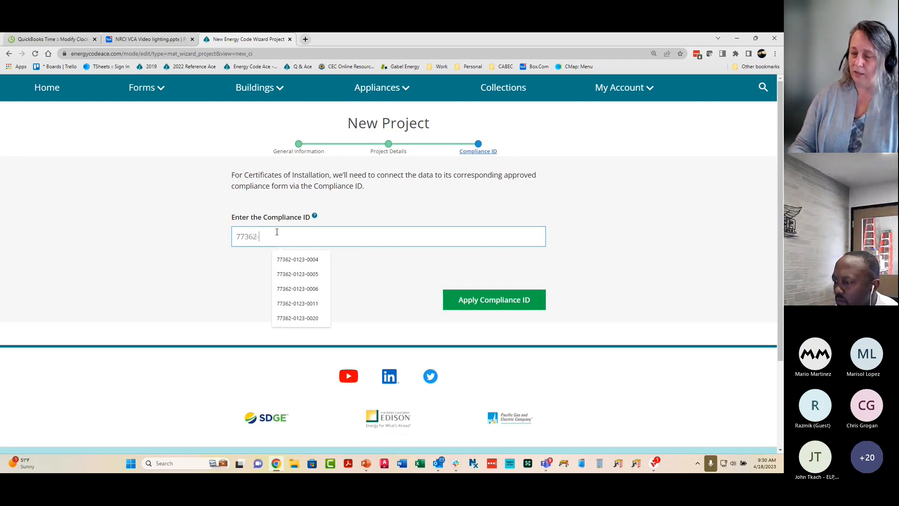
{"action": "type", "text": "0123"}
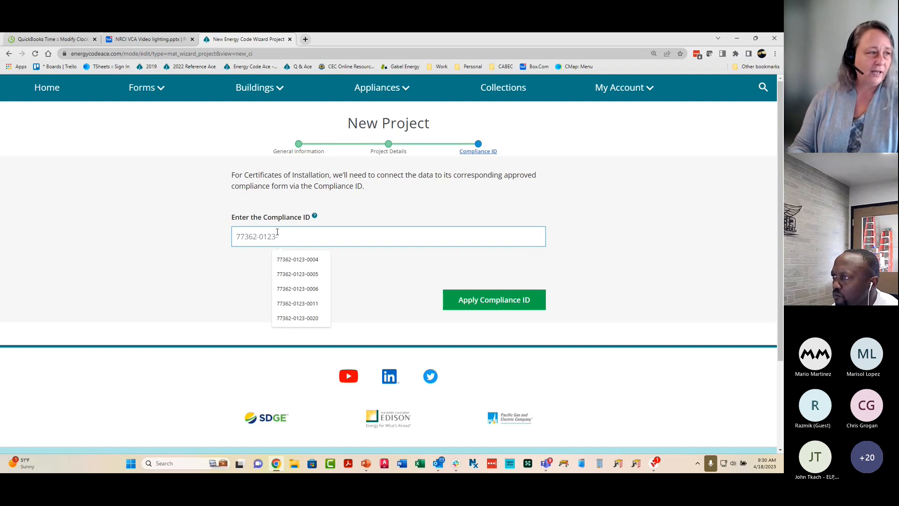
{"action": "type", "text": "-0004"}
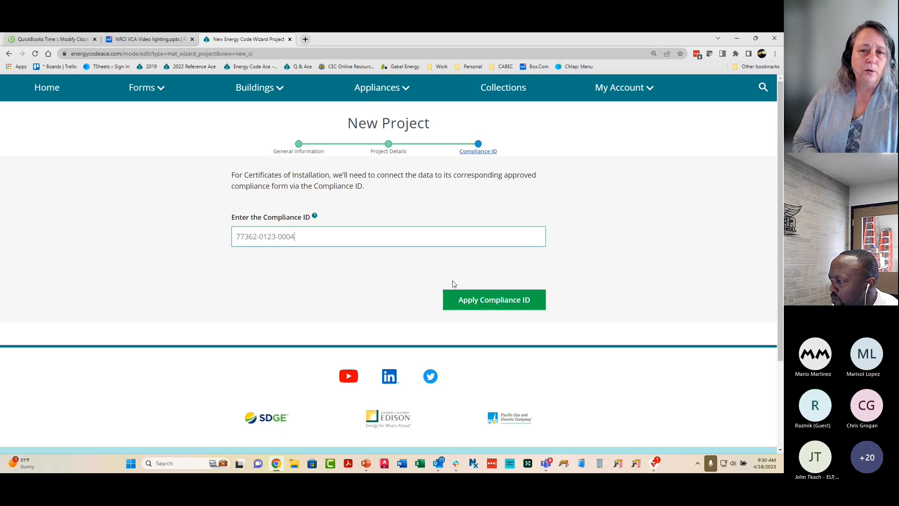
{"action": "left_click", "coordinate": [489, 302]}
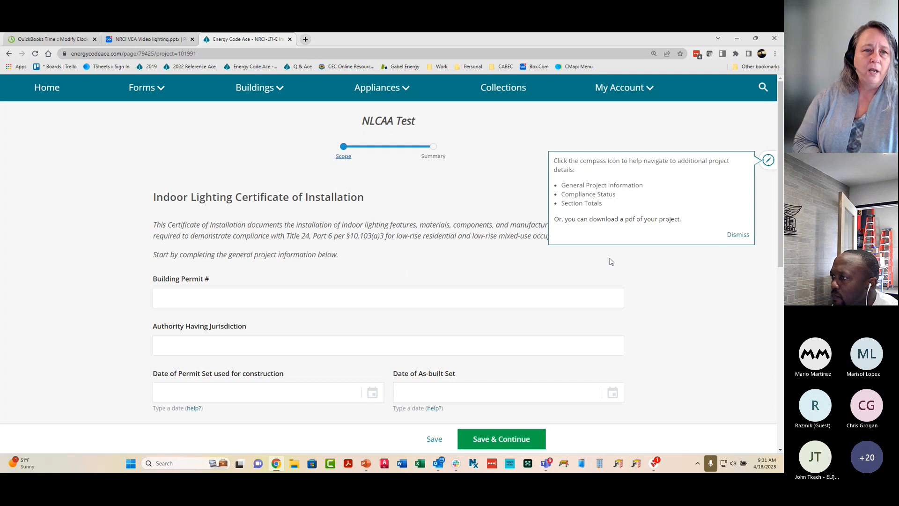
Fill in the building permit number and enter "Making this up" as the Authority Having Jurisdiction.
{"action": "left_click", "coordinate": [211, 303]}
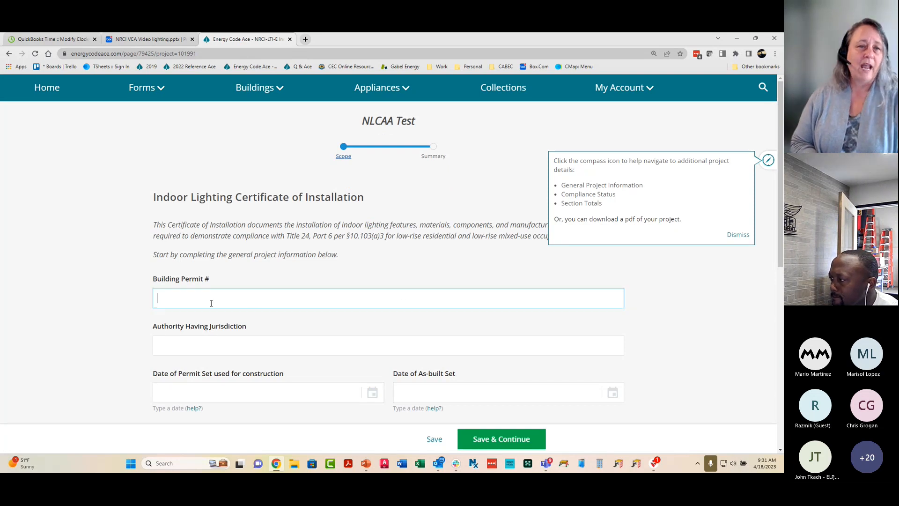
{"action": "type", "text": "238472638476"}
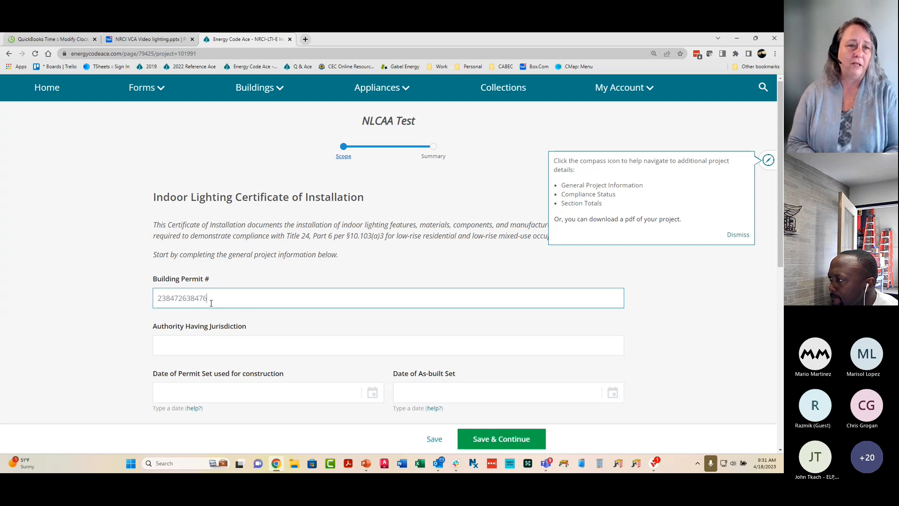
{"action": "left_click", "coordinate": [204, 352]}
{"action": "type", "text": "Making this up"}
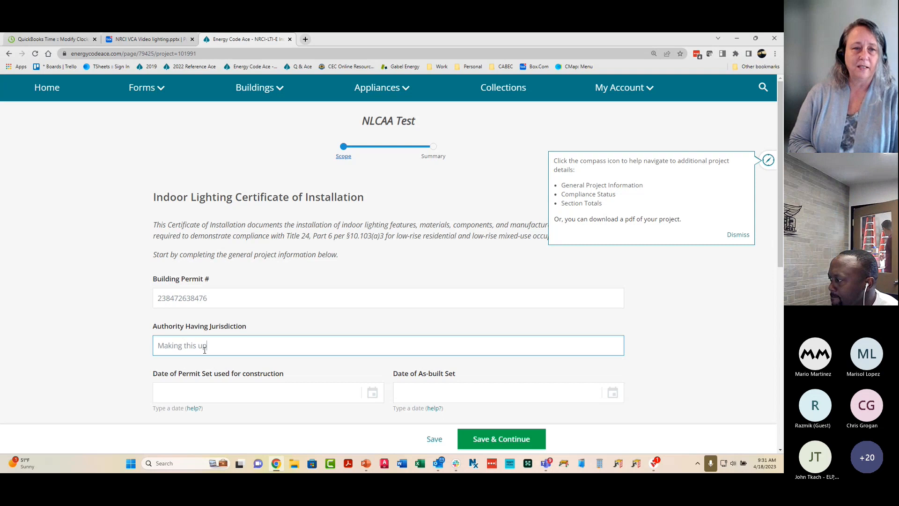
Set the date of the permit set used for construction to 4/1/2023 and the as-built set date to 4/17/2023.
{"action": "scroll", "coordinate": [204, 337], "scroll_direction": "down", "scroll_amount": 2}
{"action": "left_click", "coordinate": [203, 312]}
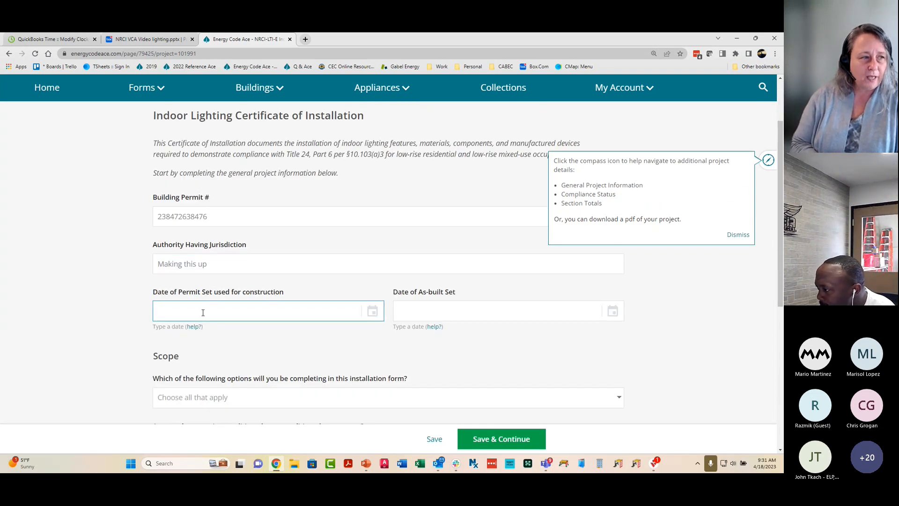
{"action": "type", "text": "4/"}
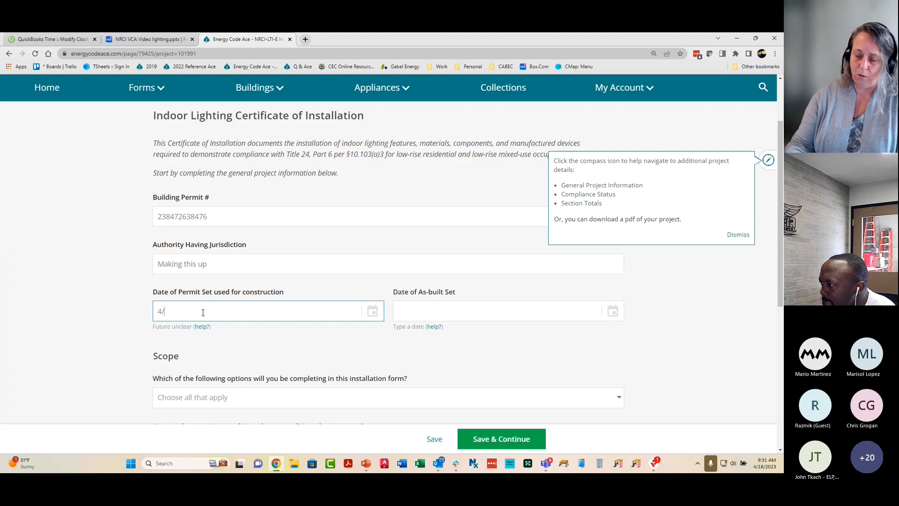
{"action": "type", "text": "01/23"}
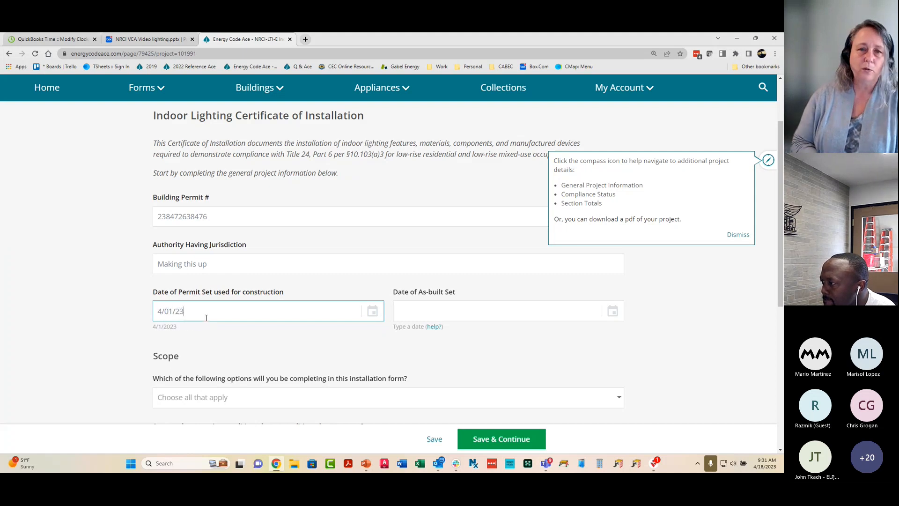
{"action": "left_click", "coordinate": [479, 303]}
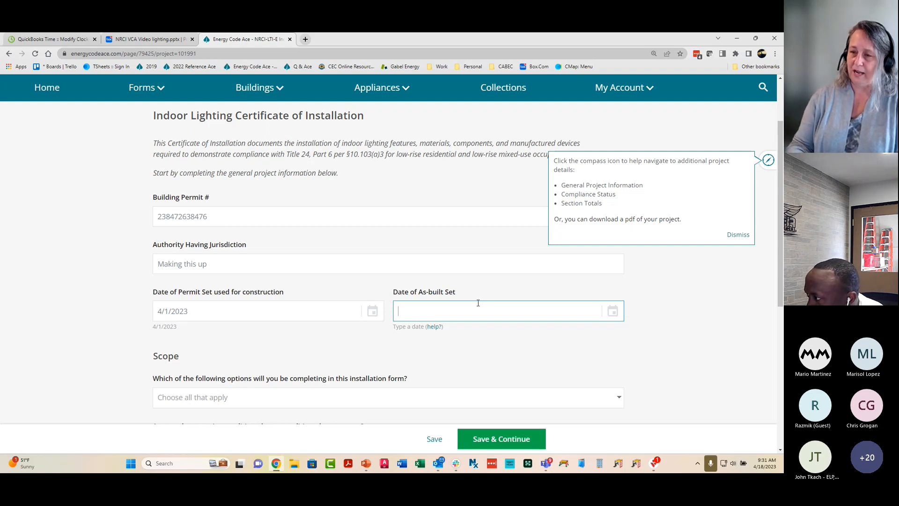
{"action": "type", "text": "04/17/23"}
{"action": "left_click", "coordinate": [466, 346]}
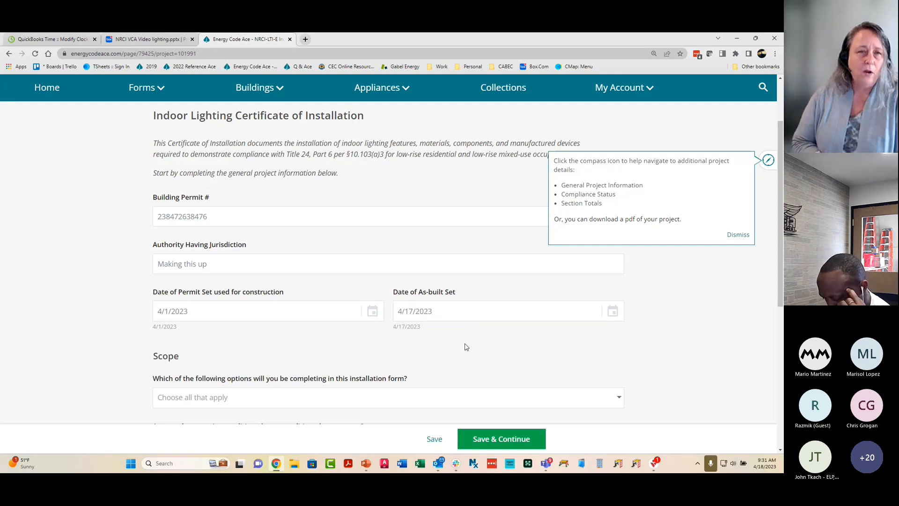
Select both Luminaires and Controls as the options completed in this installation form.
{"action": "scroll", "coordinate": [466, 347], "scroll_direction": "down", "scroll_amount": 1}
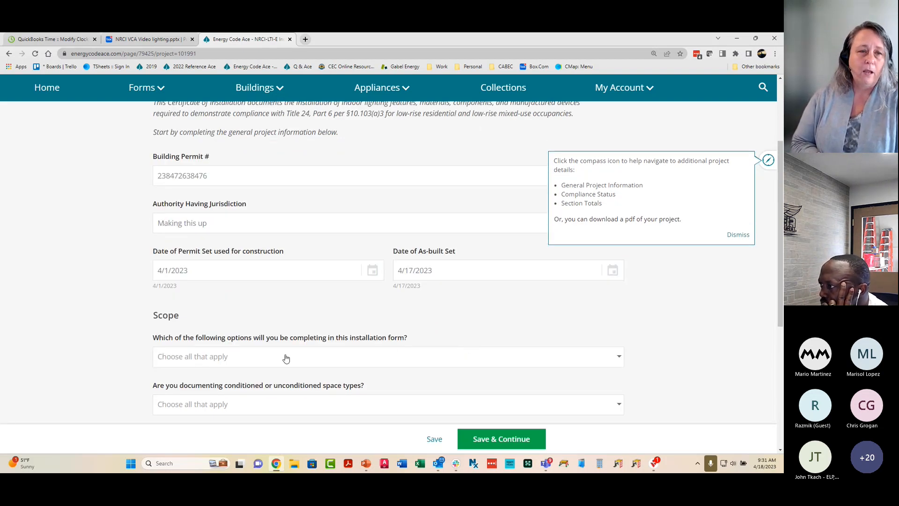
{"action": "scroll", "coordinate": [285, 357], "scroll_direction": "down", "scroll_amount": 2}
{"action": "left_click", "coordinate": [221, 282]}
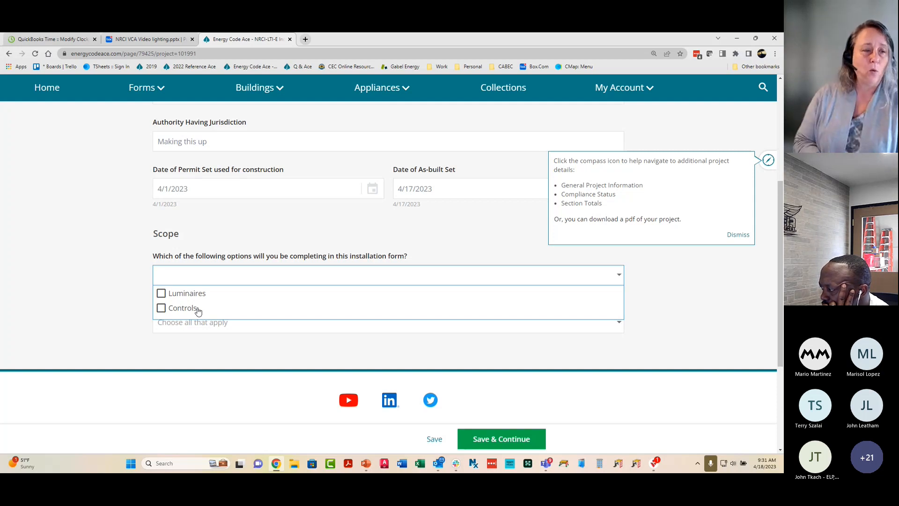
{"action": "left_click", "coordinate": [184, 295]}
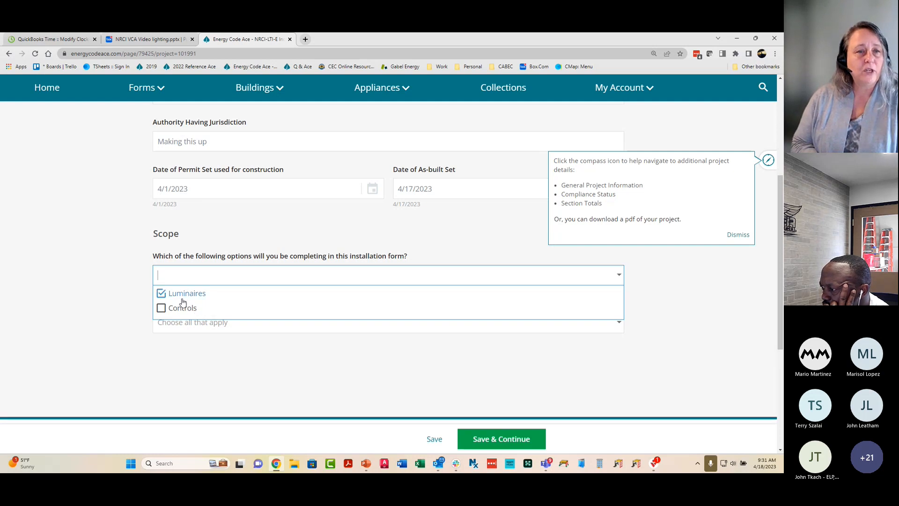
{"action": "left_click", "coordinate": [178, 311]}
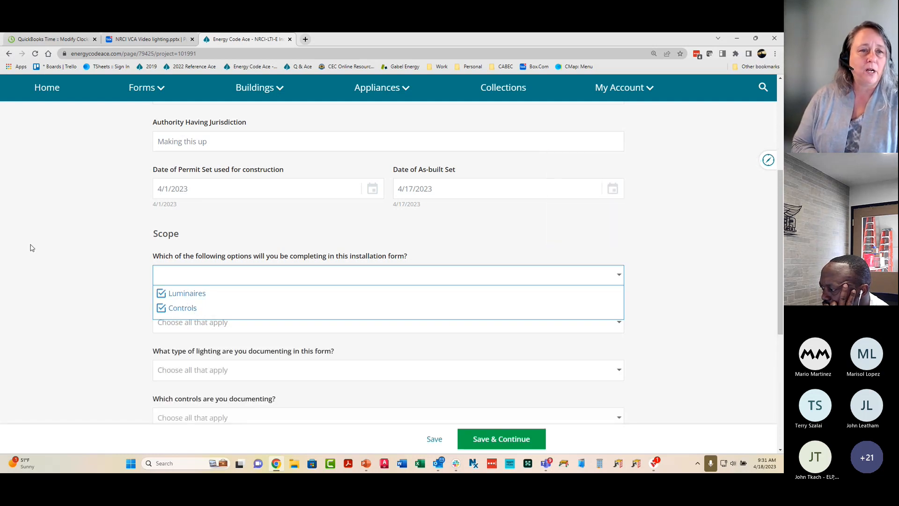
{"action": "left_click", "coordinate": [104, 288]}
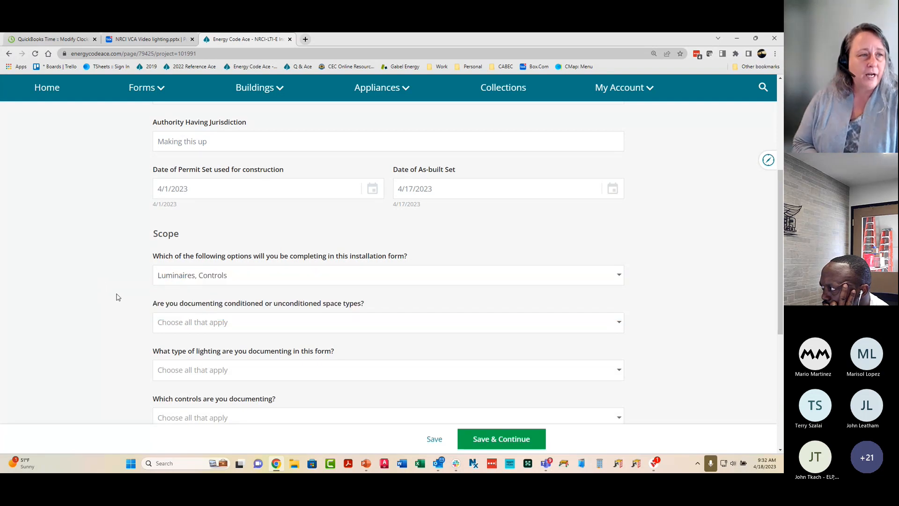
Set the documented space types to Conditioned and the type of lighting to General Lighting.
{"action": "left_click", "coordinate": [243, 322]}
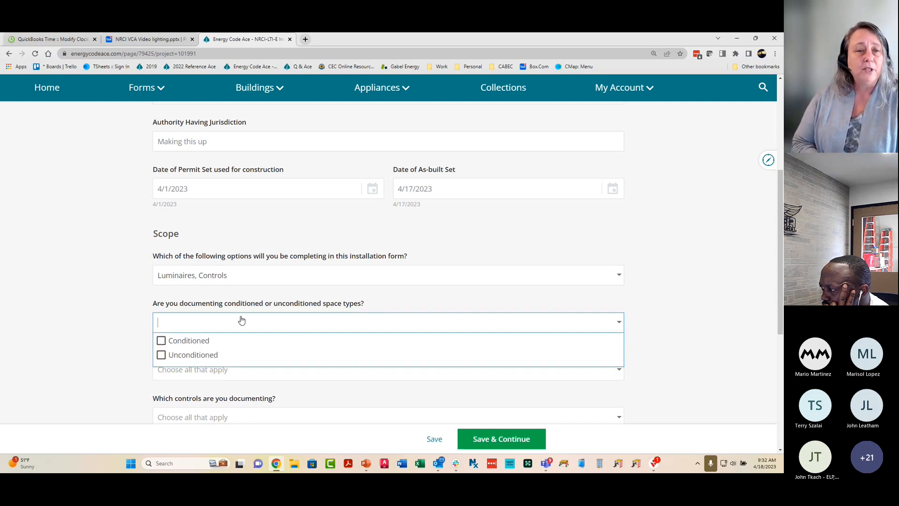
{"action": "left_click", "coordinate": [179, 345]}
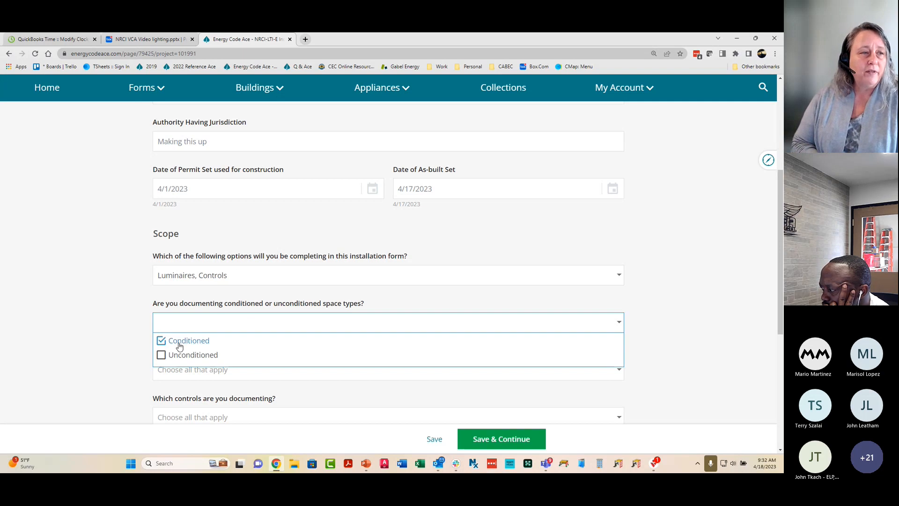
{"action": "left_click", "coordinate": [138, 335]}
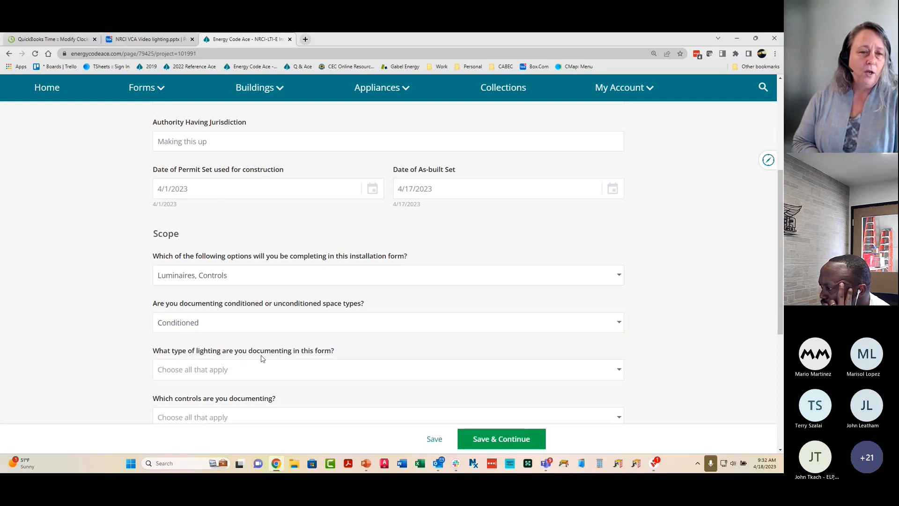
{"action": "left_click", "coordinate": [250, 368]}
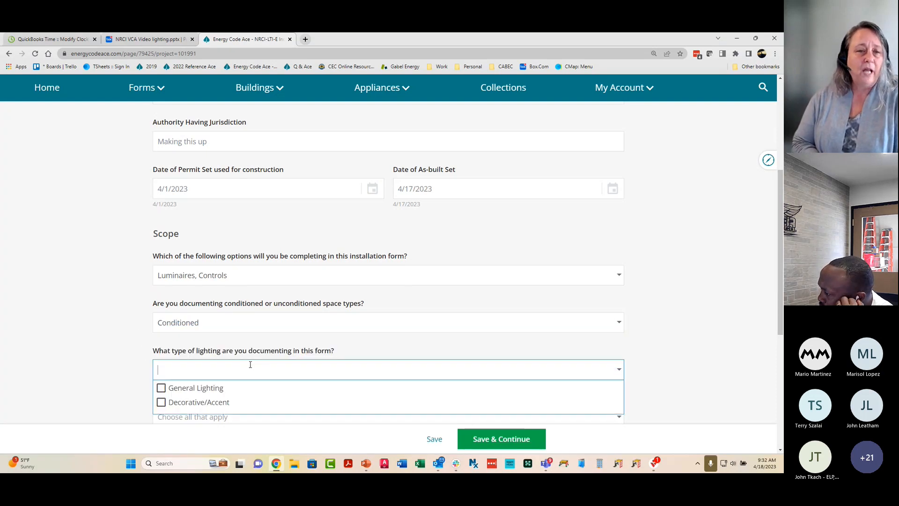
{"action": "left_click", "coordinate": [161, 390]}
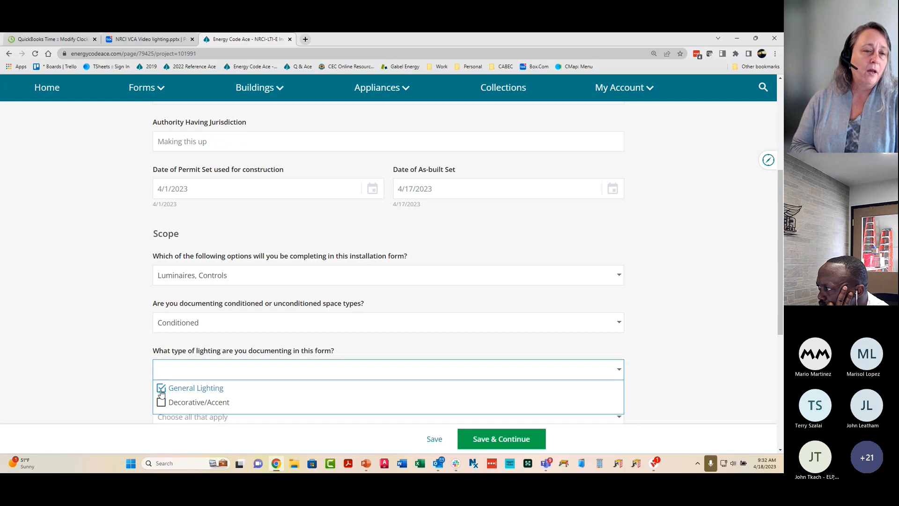
{"action": "left_click", "coordinate": [131, 384]}
Choose Area Controls and Occupanct Sensors as the documented controls, and save the scope page.
{"action": "scroll", "coordinate": [130, 382], "scroll_direction": "down", "scroll_amount": 3}
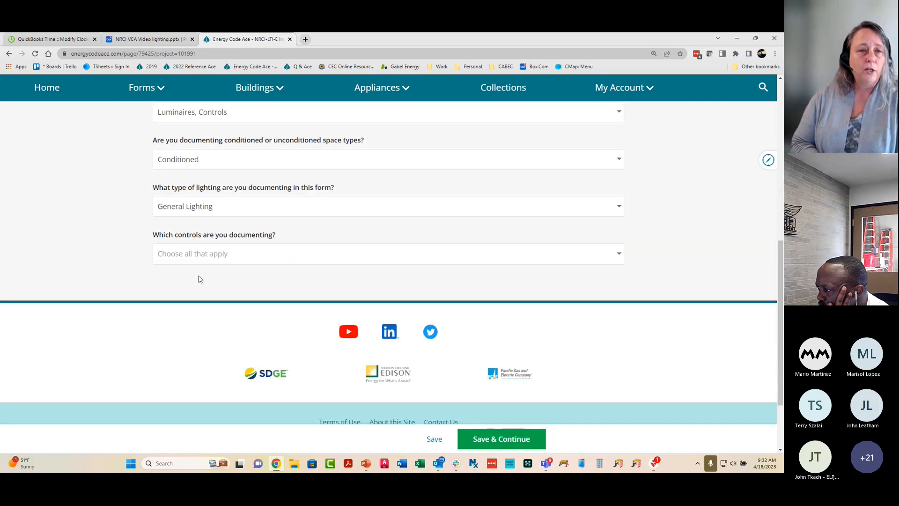
{"action": "left_click", "coordinate": [202, 255]}
{"action": "left_click", "coordinate": [161, 273]}
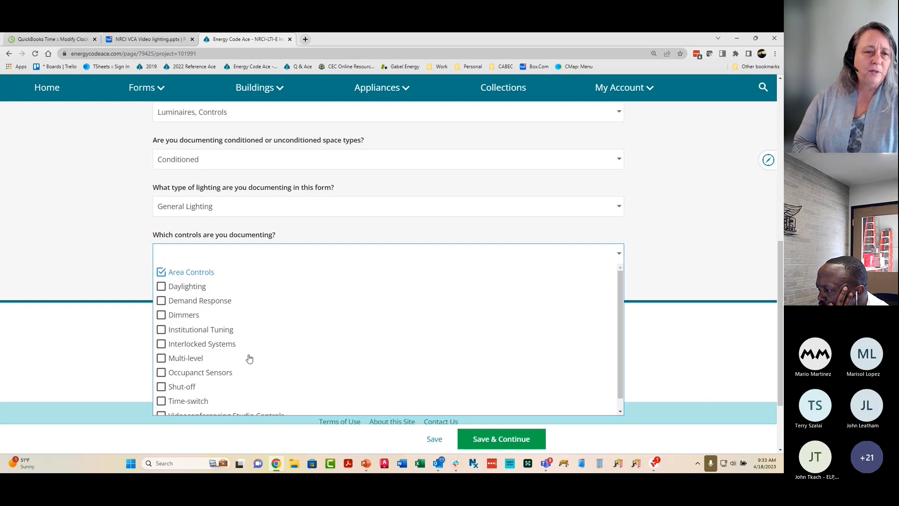
{"action": "left_click", "coordinate": [163, 374]}
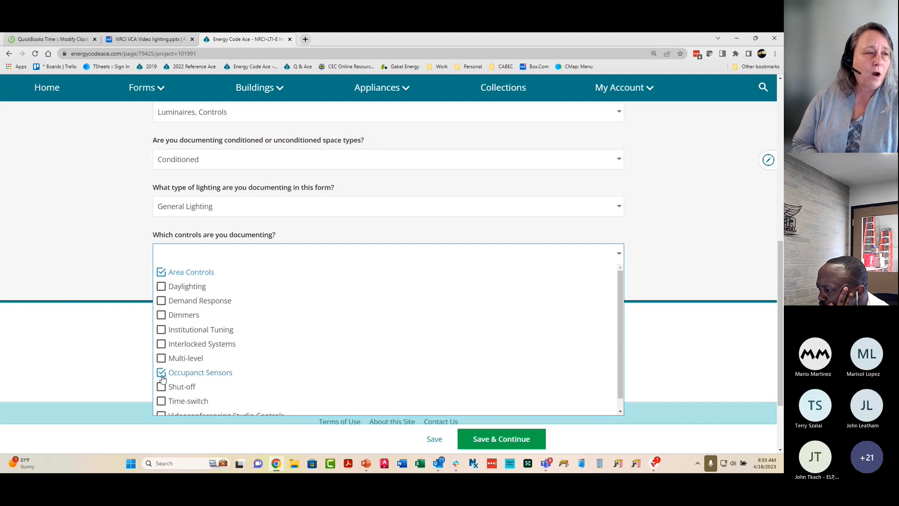
{"action": "left_click", "coordinate": [130, 276]}
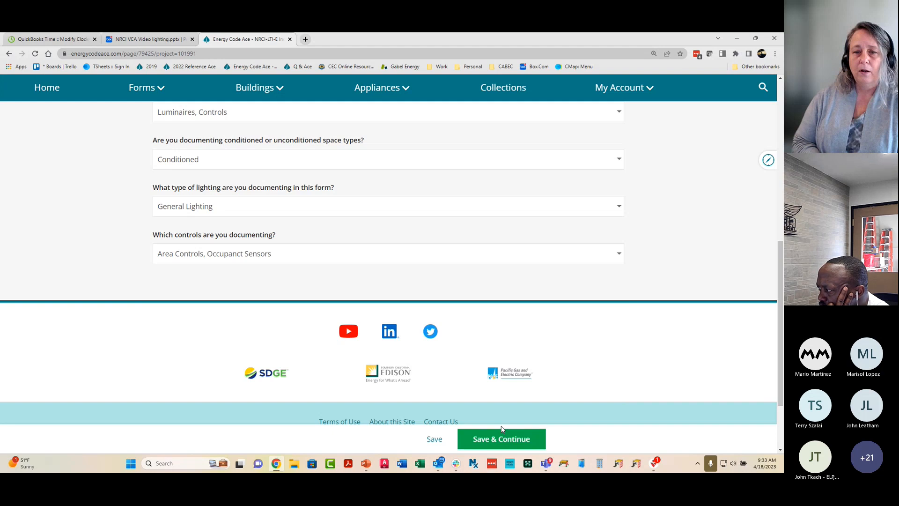
{"action": "left_click", "coordinate": [442, 440]}
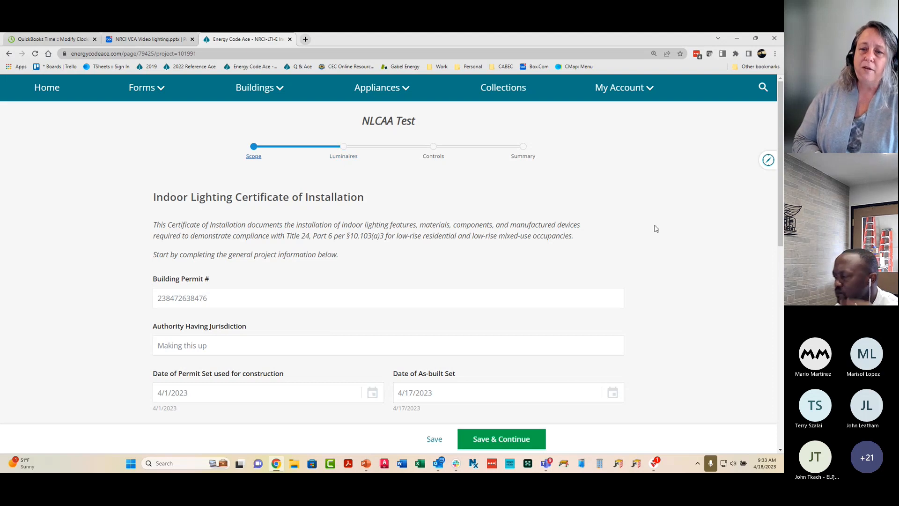
Open the additional project details to view the form's compliance status.
{"action": "left_click", "coordinate": [768, 162]}
{"action": "left_click", "coordinate": [768, 161]}
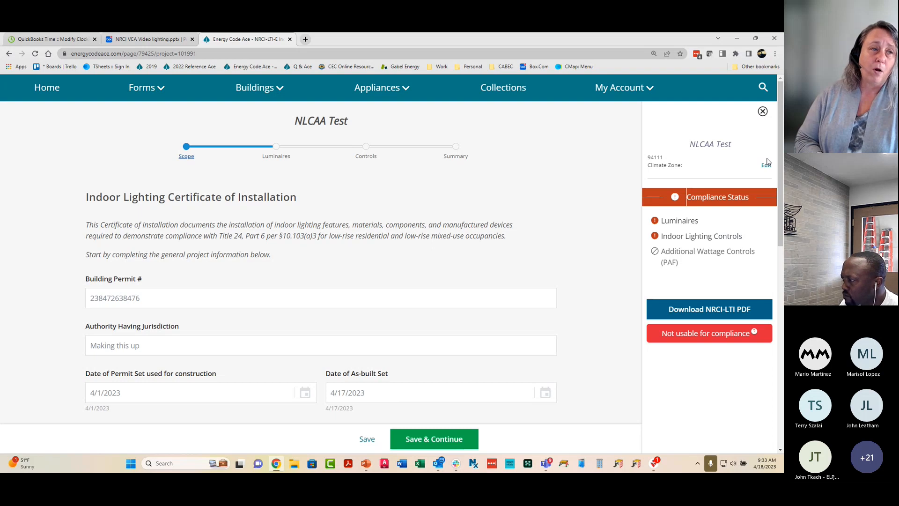
{"action": "left_click", "coordinate": [763, 112]}
{"action": "left_click", "coordinate": [769, 161]}
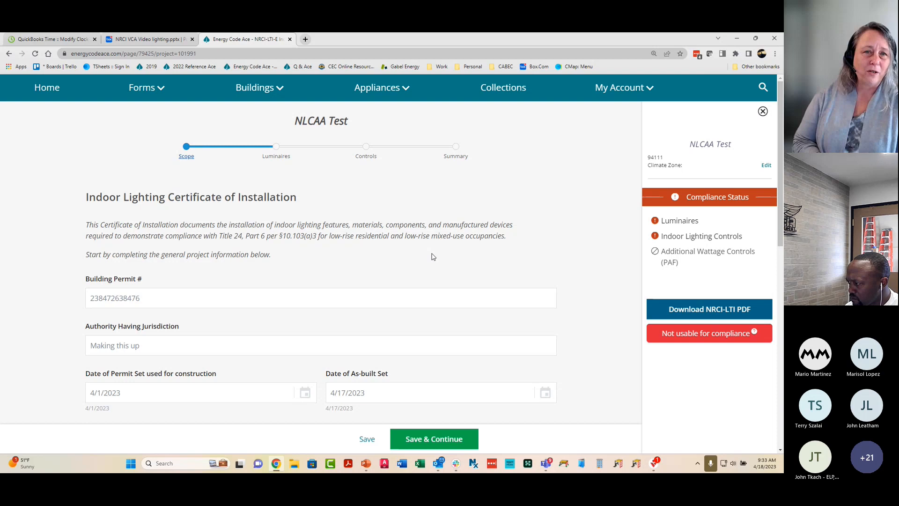
{"action": "scroll", "coordinate": [431, 255], "scroll_direction": "down", "scroll_amount": 3}
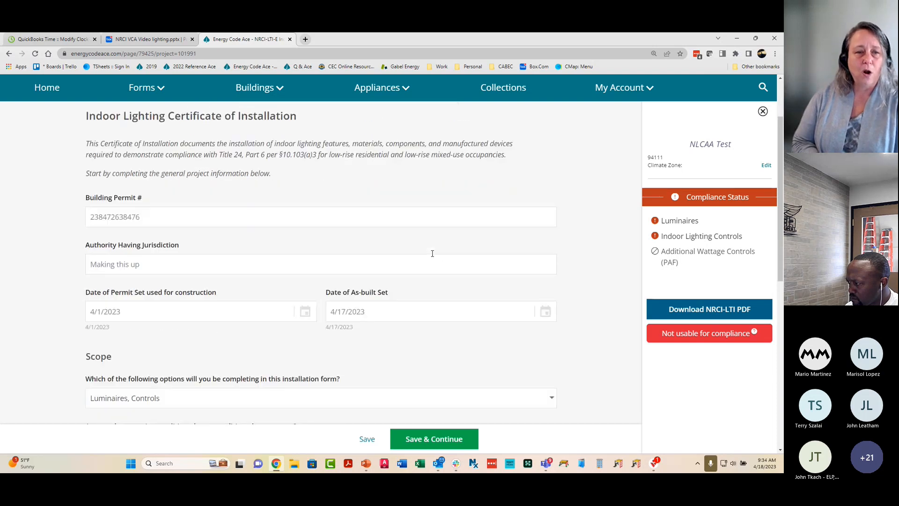
{"action": "scroll", "coordinate": [431, 255], "scroll_direction": "up", "scroll_amount": 3}
In the Luminaires section, mark fixture L-1 as not installed exactly as permitted, describing the as-built fixture as L-1 with type Individual luminaire.
{"action": "left_click", "coordinate": [283, 153]}
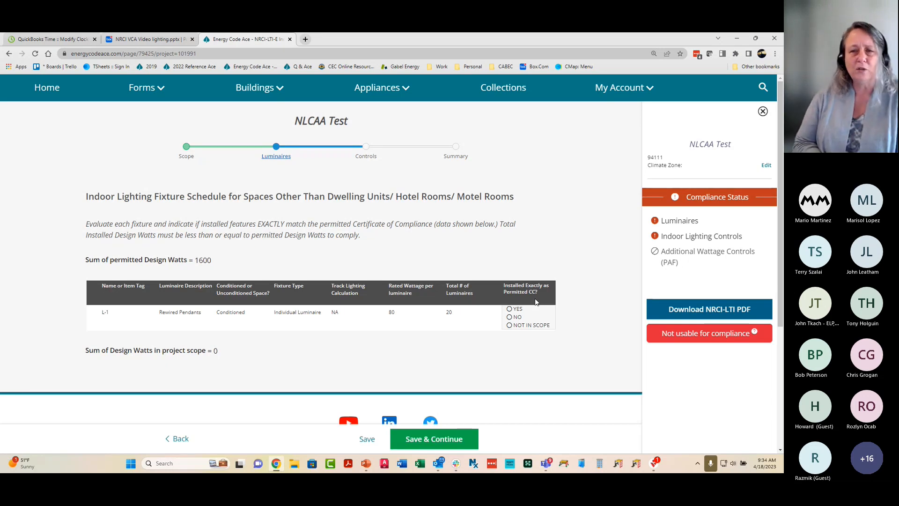
{"action": "left_click", "coordinate": [515, 318]}
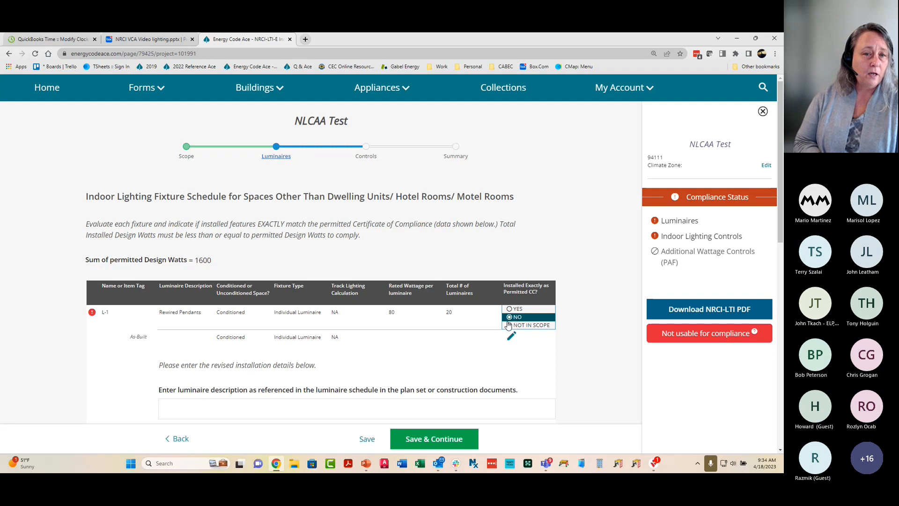
{"action": "scroll", "coordinate": [419, 325], "scroll_direction": "down", "scroll_amount": 3}
{"action": "left_click", "coordinate": [283, 287]}
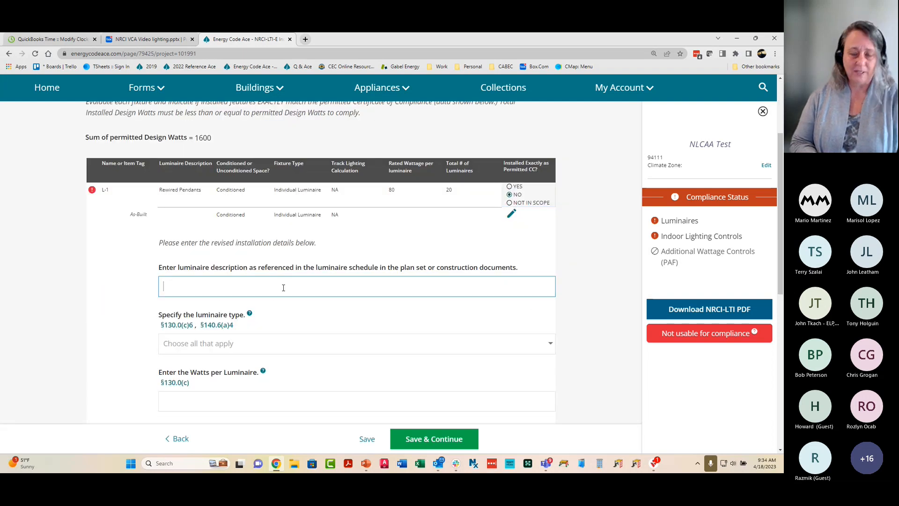
{"action": "type", "text": "L-1"}
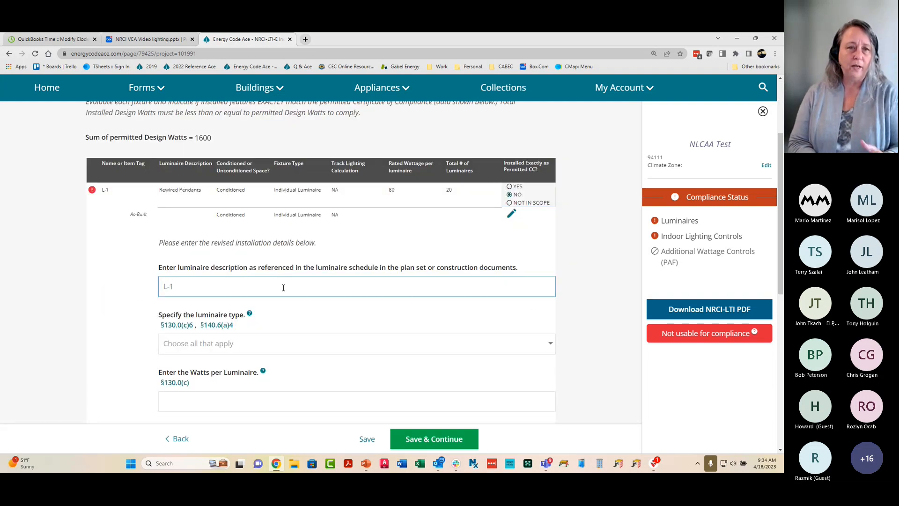
{"action": "left_click", "coordinate": [253, 348]}
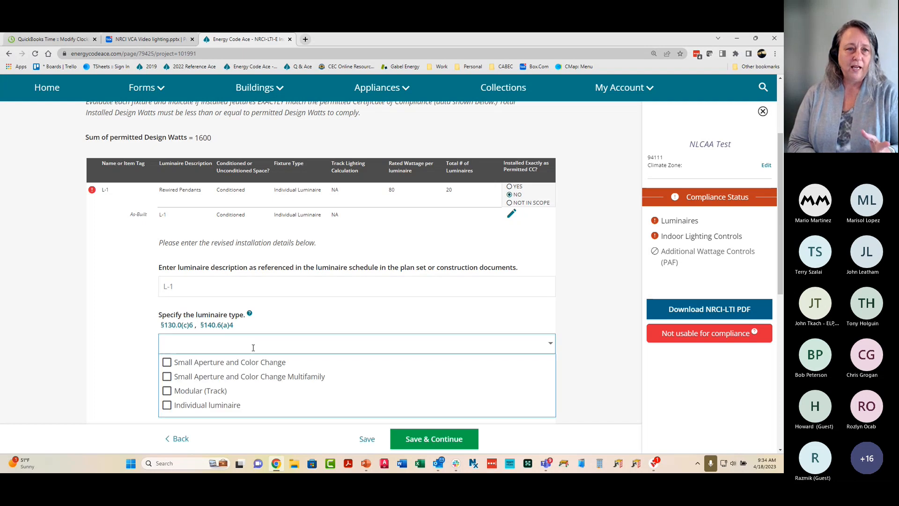
{"action": "left_click", "coordinate": [200, 408]}
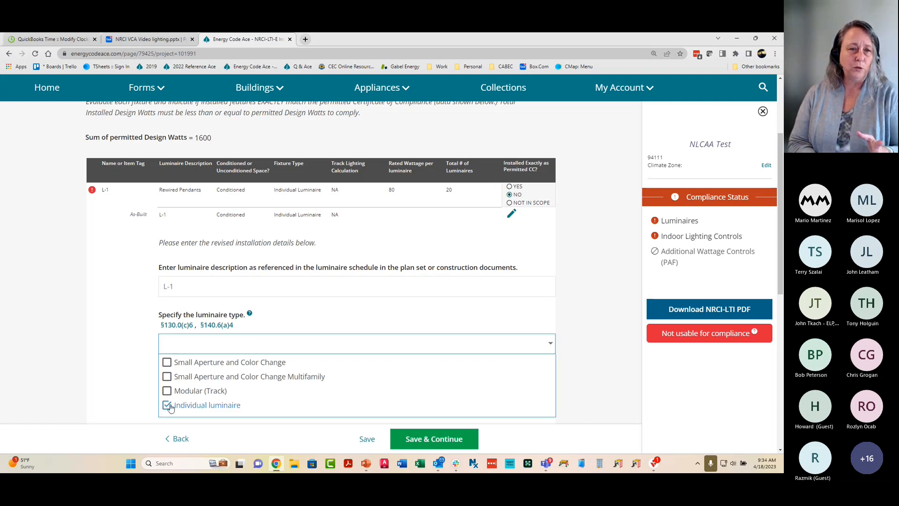
{"action": "left_click", "coordinate": [133, 381]}
Set the as-built L-1 fixture to 60 watts per luminaire and 20 luminaires in total, and save the luminaires page.
{"action": "scroll", "coordinate": [177, 359], "scroll_direction": "down", "scroll_amount": 1}
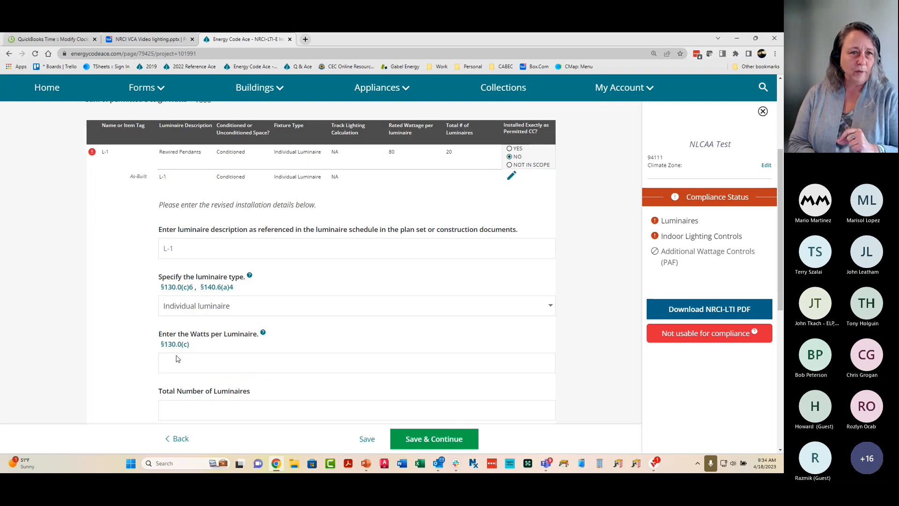
{"action": "scroll", "coordinate": [177, 359], "scroll_direction": "down", "scroll_amount": 1}
{"action": "left_click", "coordinate": [187, 320]}
{"action": "type", "text": "60"}
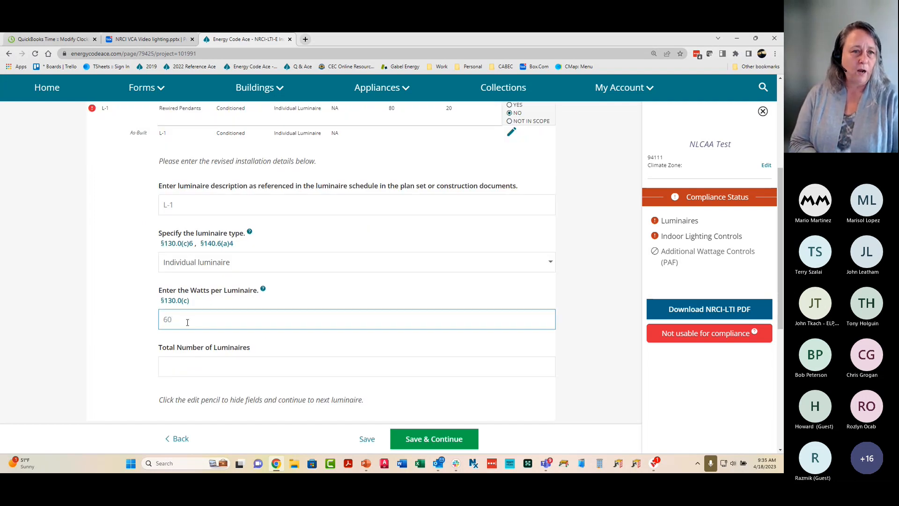
{"action": "left_click", "coordinate": [187, 370]}
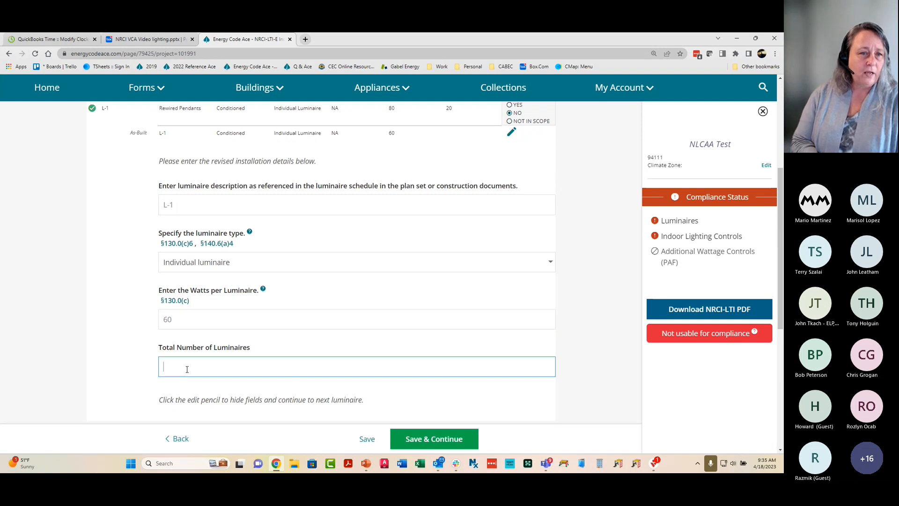
{"action": "type", "text": "20"}
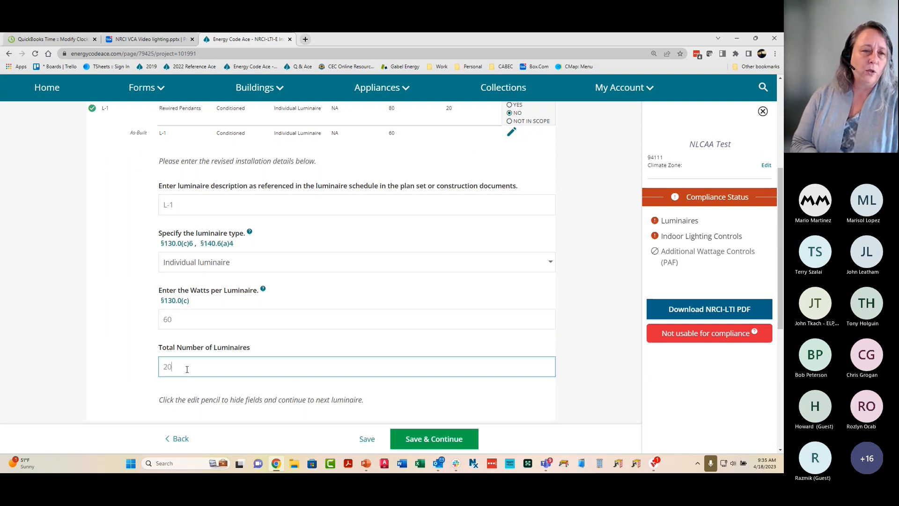
{"action": "scroll", "coordinate": [187, 370], "scroll_direction": "down", "scroll_amount": 2}
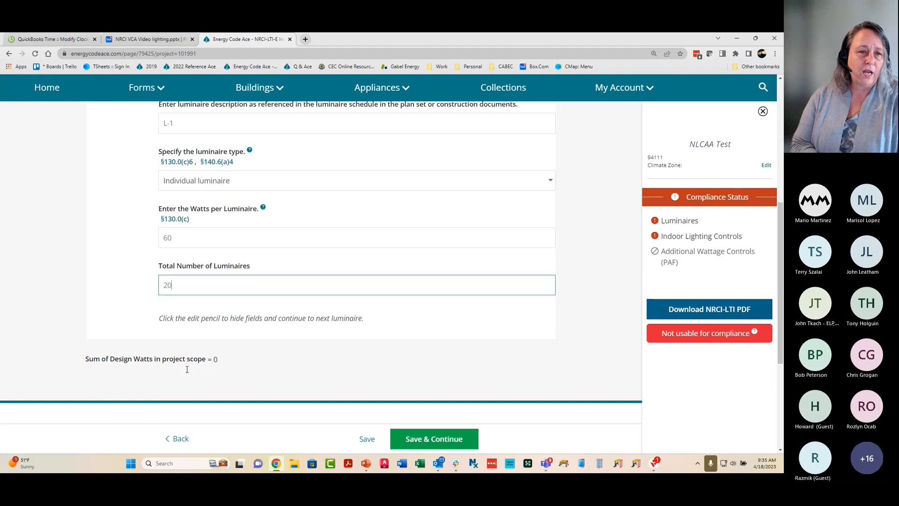
{"action": "left_click", "coordinate": [367, 439]}
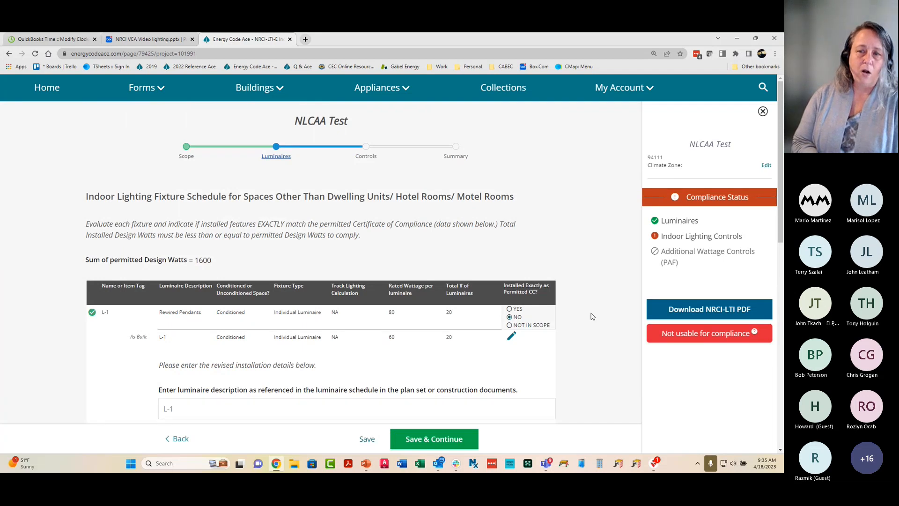
Review the luminaire entries, continue to the Controls section, and save the Warehouse controls as installed exactly as permitted.
{"action": "scroll", "coordinate": [592, 317], "scroll_direction": "down", "scroll_amount": 3}
{"action": "scroll", "coordinate": [591, 317], "scroll_direction": "down", "scroll_amount": 5}
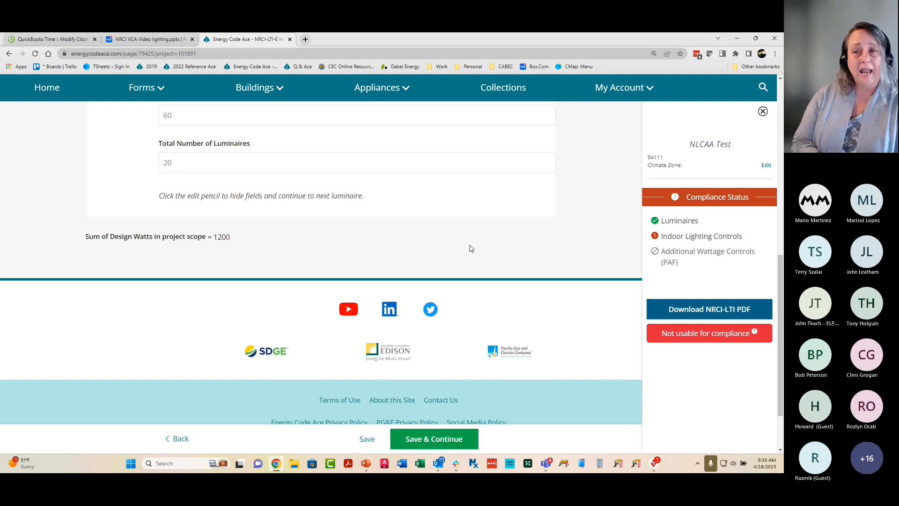
{"action": "scroll", "coordinate": [470, 247], "scroll_direction": "up", "scroll_amount": 6}
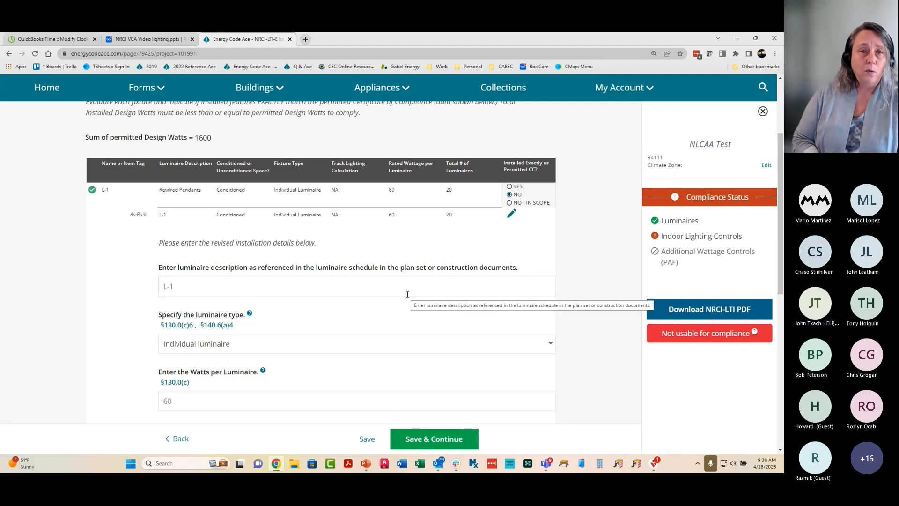
{"action": "scroll", "coordinate": [407, 294], "scroll_direction": "up", "scroll_amount": 3}
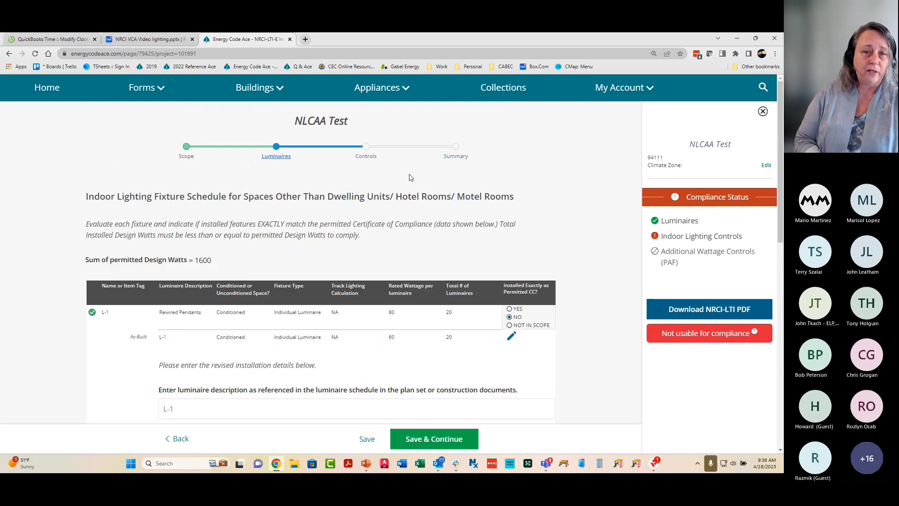
{"action": "left_click", "coordinate": [406, 445]}
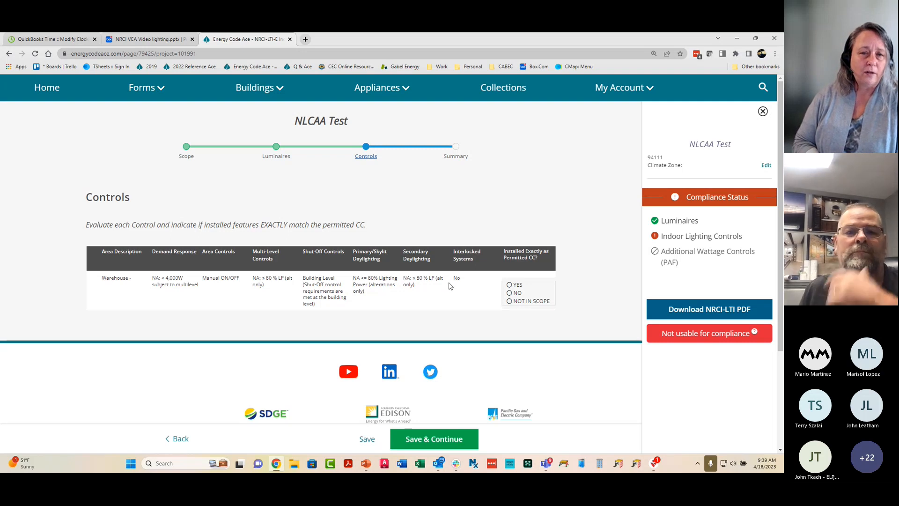
{"action": "left_click", "coordinate": [520, 285]}
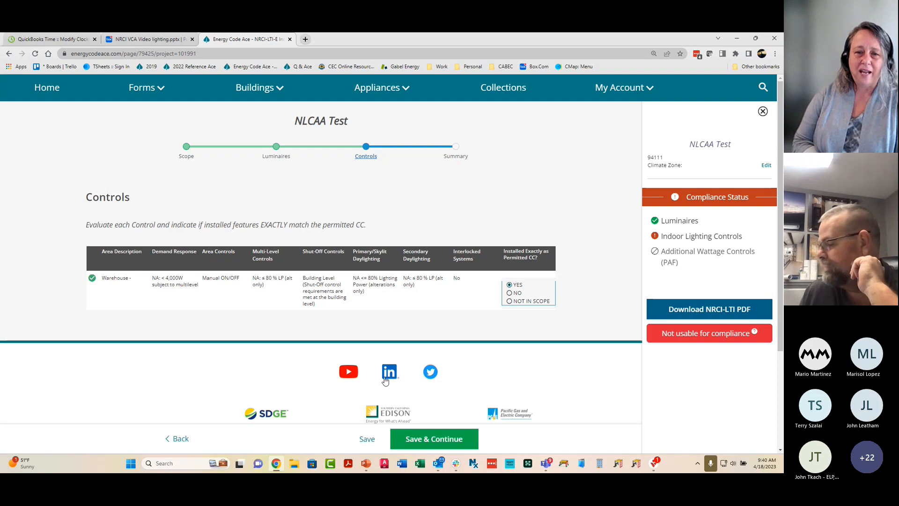
{"action": "left_click", "coordinate": [369, 439]}
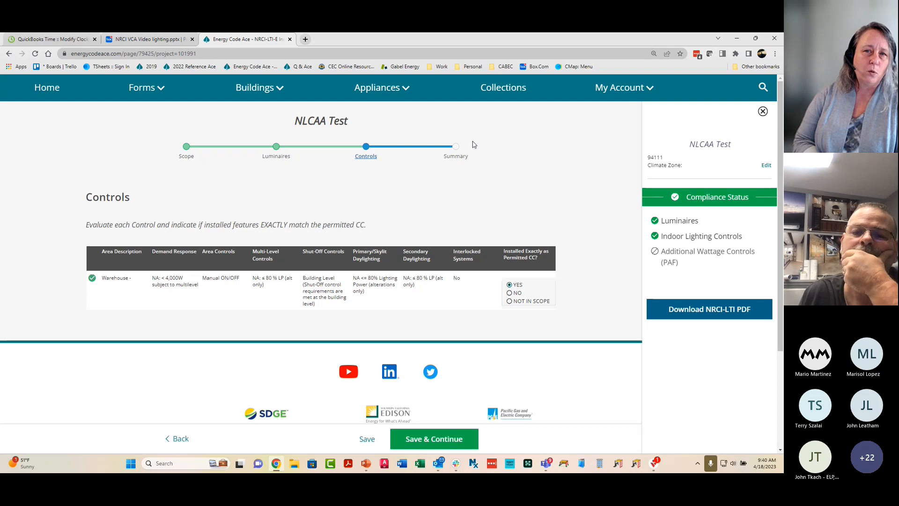
Open the form's Summary, dismiss the compliance result message and bring up the table of Certificates of Acceptance.
{"action": "left_click", "coordinate": [465, 158]}
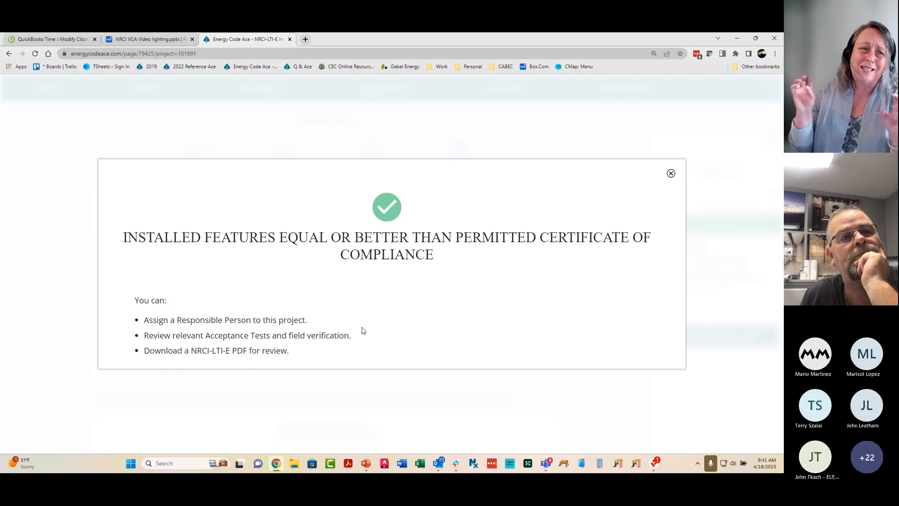
{"action": "left_click", "coordinate": [671, 175]}
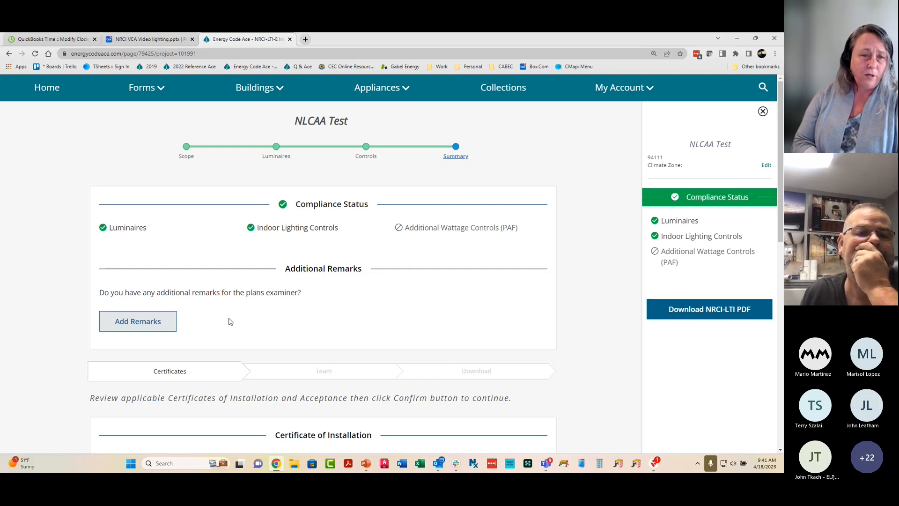
{"action": "scroll", "coordinate": [229, 321], "scroll_direction": "down", "scroll_amount": 5}
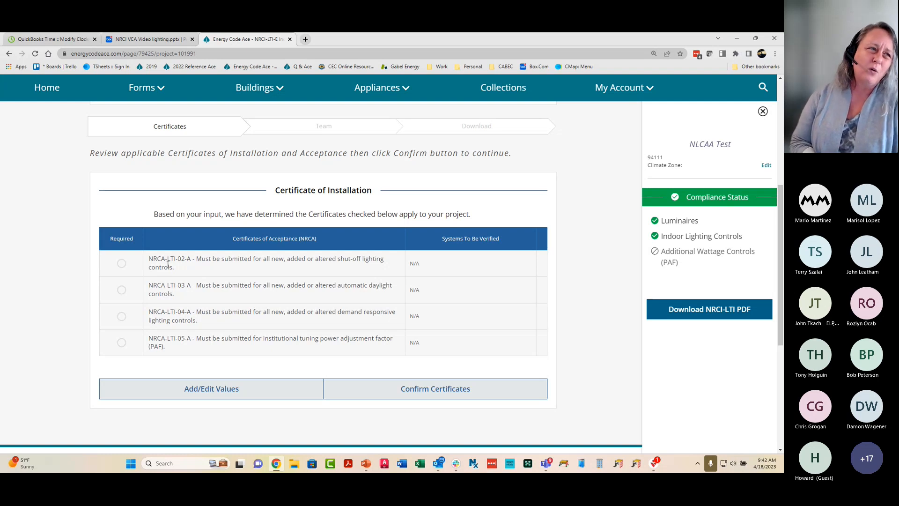
Change the NRCA-LTI-02-A certificate requirement to Yes, give the explanation "IT NEEDED" and save it.
{"action": "left_click", "coordinate": [123, 264]}
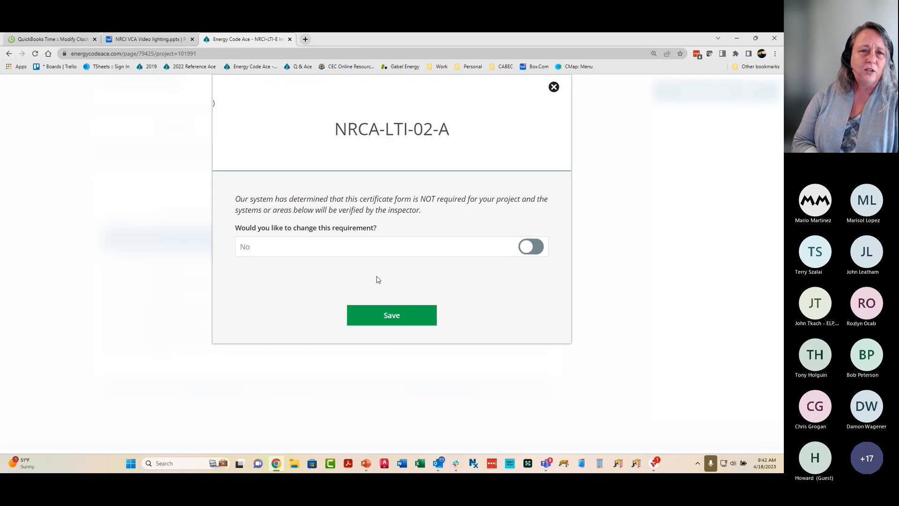
{"action": "left_click", "coordinate": [534, 251]}
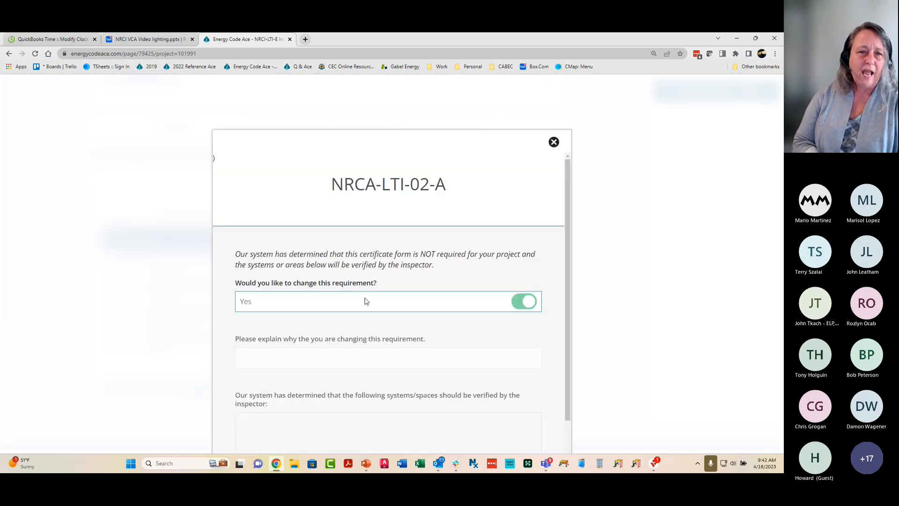
{"action": "left_click", "coordinate": [328, 307]}
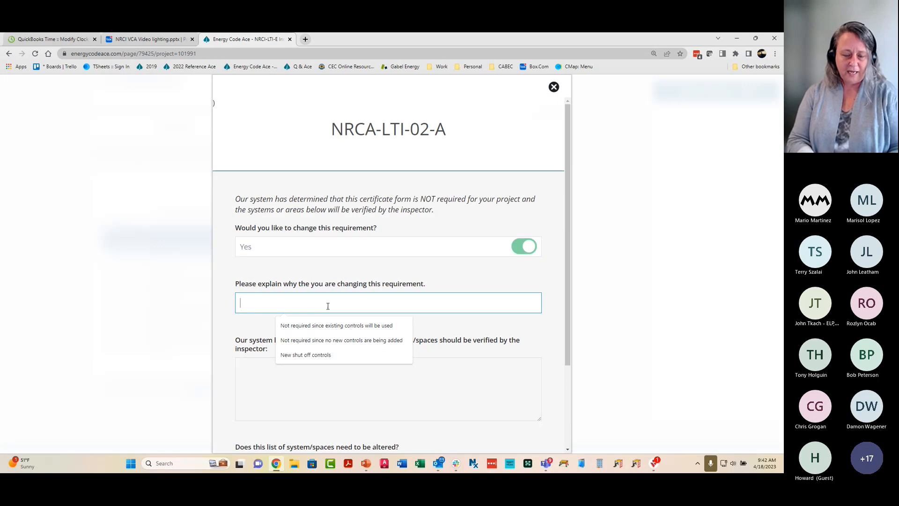
{"action": "type", "text": "IT NEEDED"}
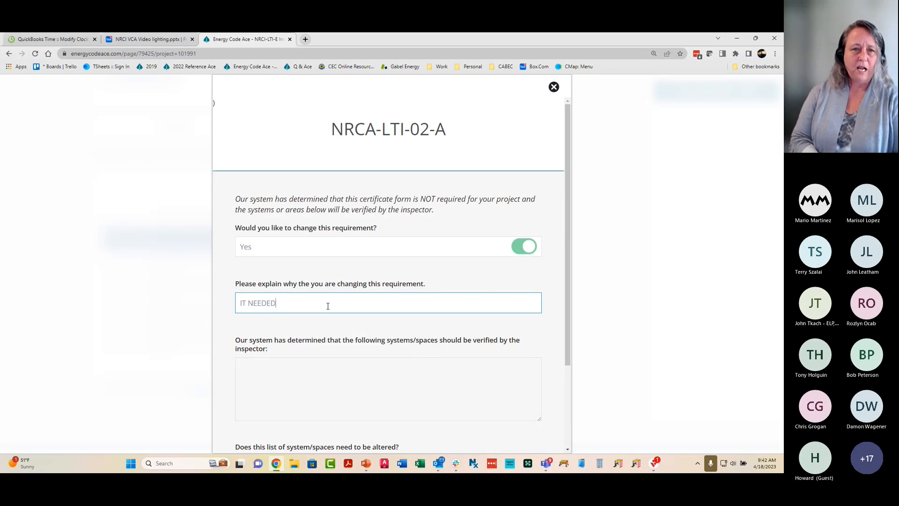
{"action": "scroll", "coordinate": [361, 355], "scroll_direction": "down", "scroll_amount": 3}
{"action": "left_click", "coordinate": [383, 425]}
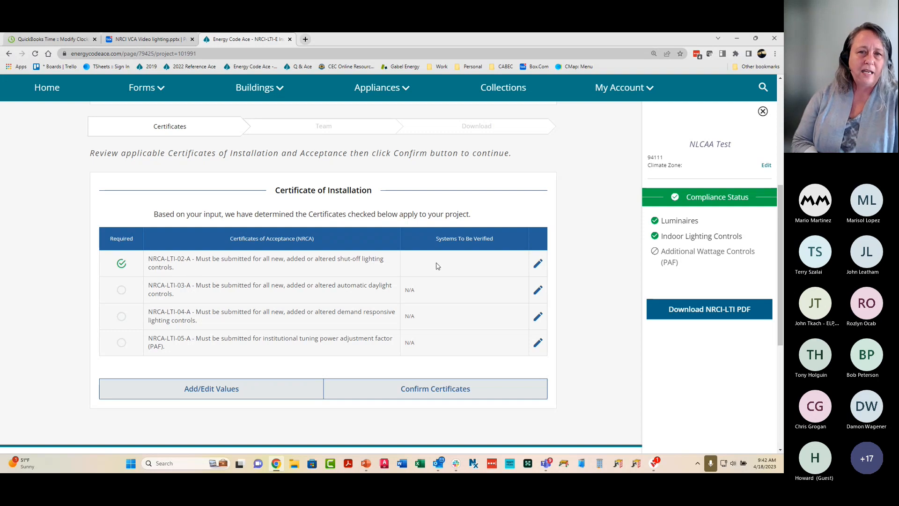
Reopen the NRCA-LTI-02-A entry to review its explanation and systems to be verified, and save it.
{"action": "left_click", "coordinate": [538, 263]}
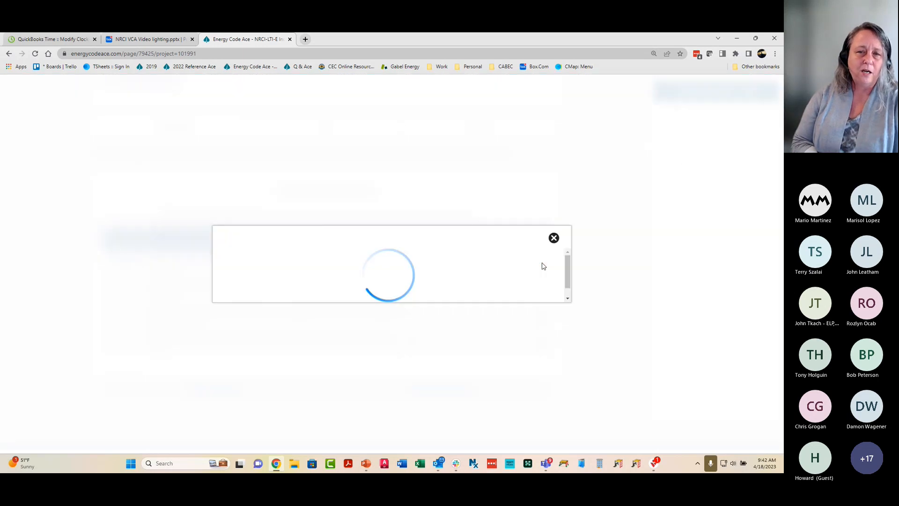
{"action": "scroll", "coordinate": [395, 300], "scroll_direction": "down", "scroll_amount": 3}
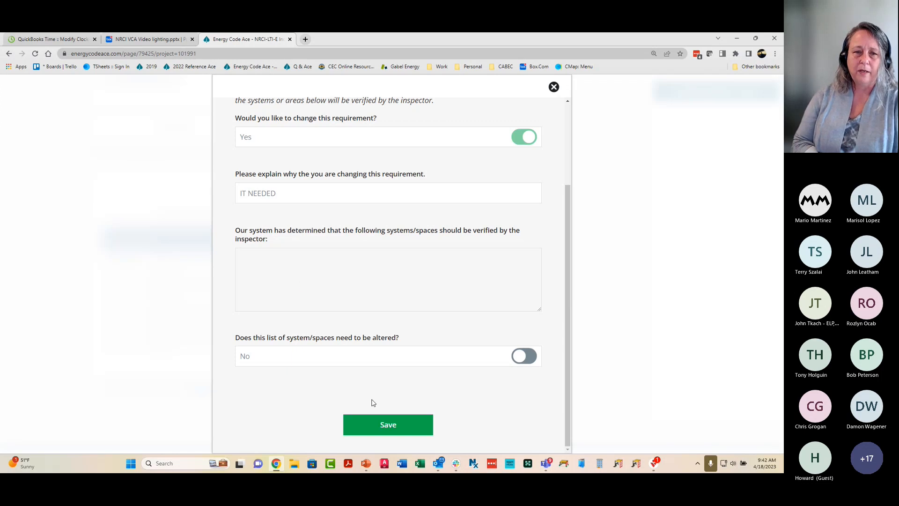
{"action": "left_click", "coordinate": [382, 426]}
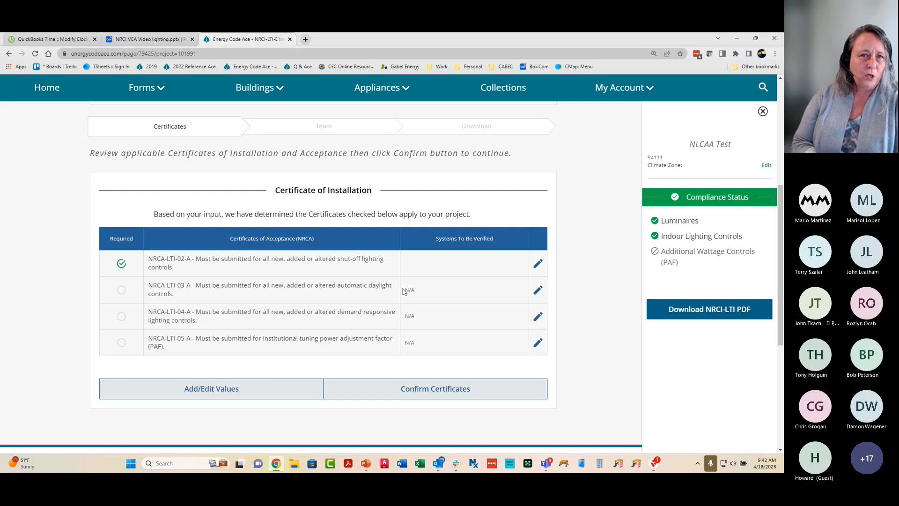
Go through the Team stage to the Download stage, download the NRCI-LTI PDF and open the file.
{"action": "scroll", "coordinate": [404, 292], "scroll_direction": "up", "scroll_amount": 2}
{"action": "left_click", "coordinate": [333, 213]}
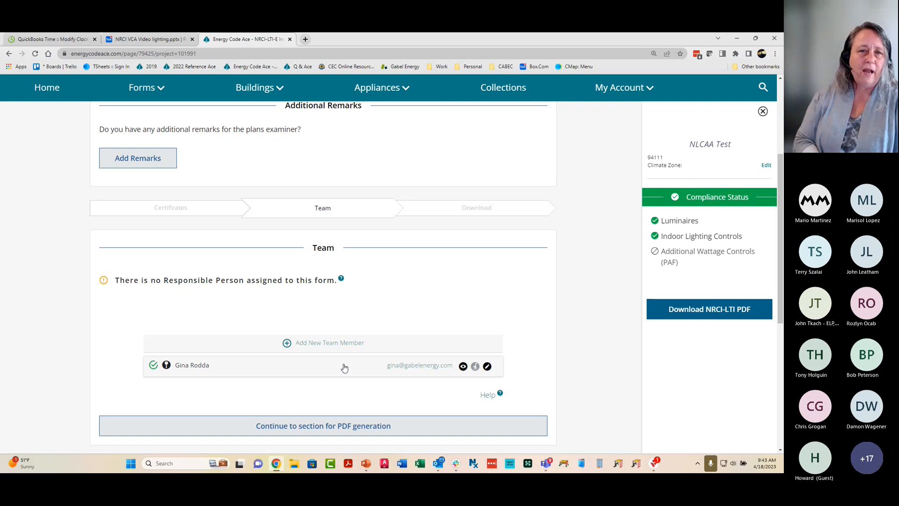
{"action": "left_click", "coordinate": [465, 215]}
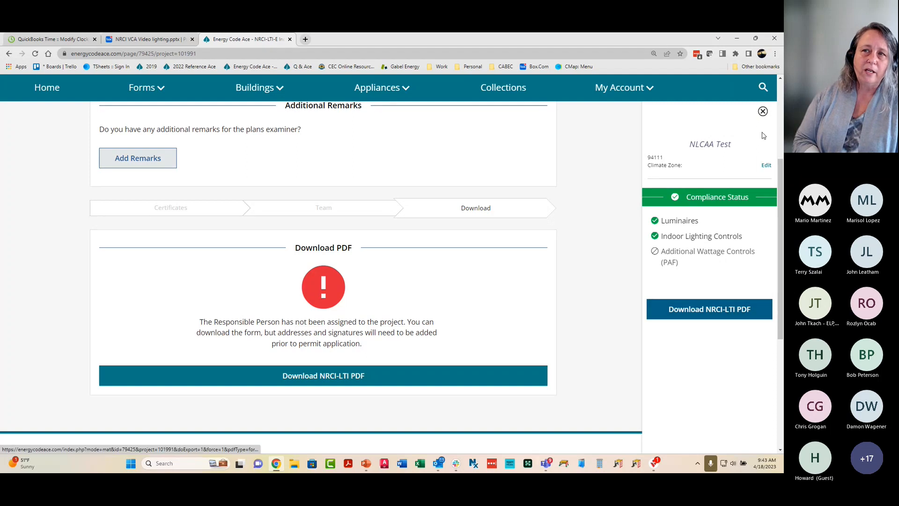
{"action": "left_click", "coordinate": [722, 310]}
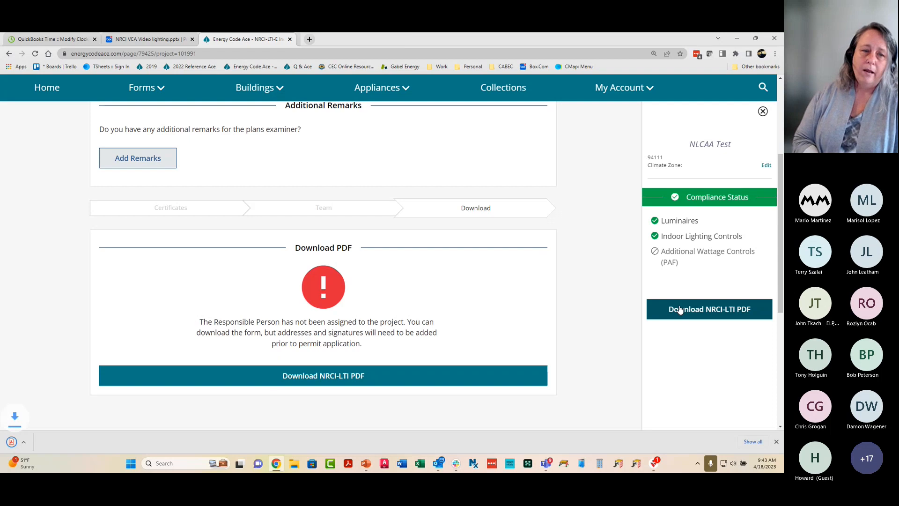
{"action": "left_click", "coordinate": [38, 445]}
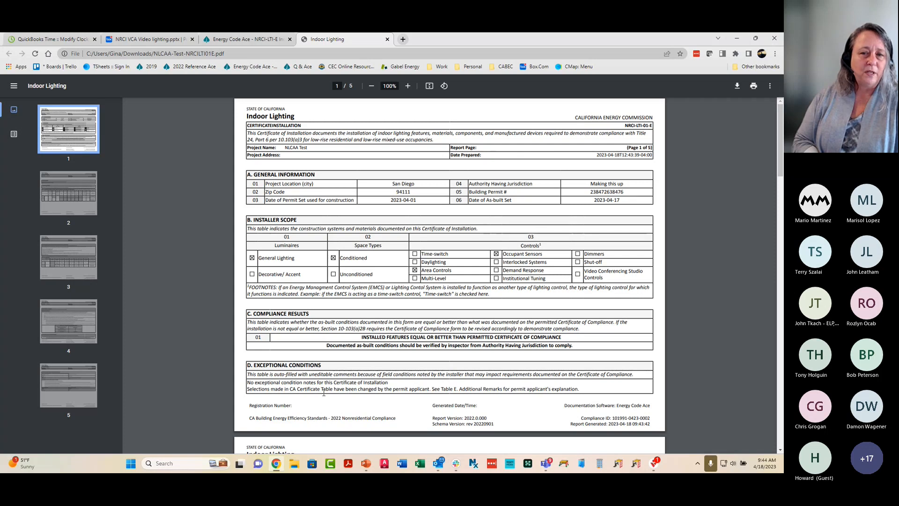
Examine all five pages of the NRCI-LTI-01-E PDF, from general information and installer notes to acceptance tests and declaration statements.
{"action": "scroll", "coordinate": [393, 394], "scroll_direction": "down", "scroll_amount": 1}
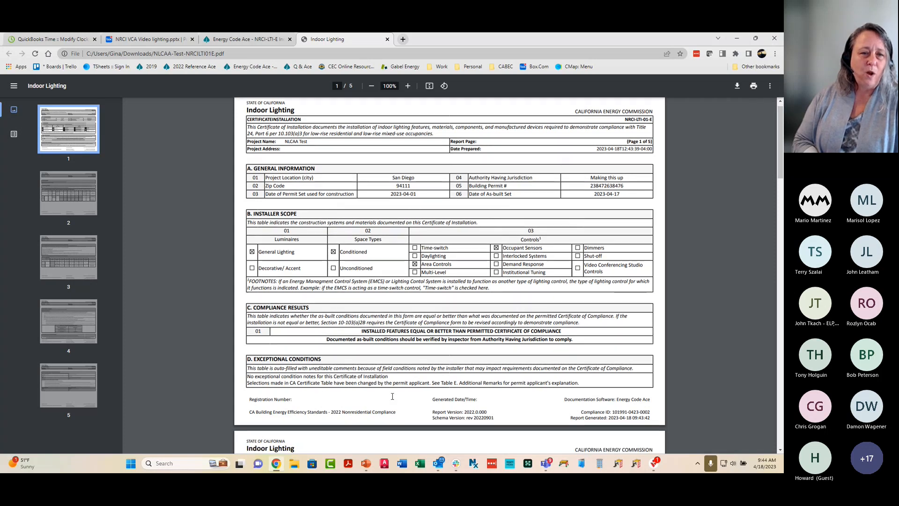
{"action": "scroll", "coordinate": [393, 396], "scroll_direction": "down", "scroll_amount": 5}
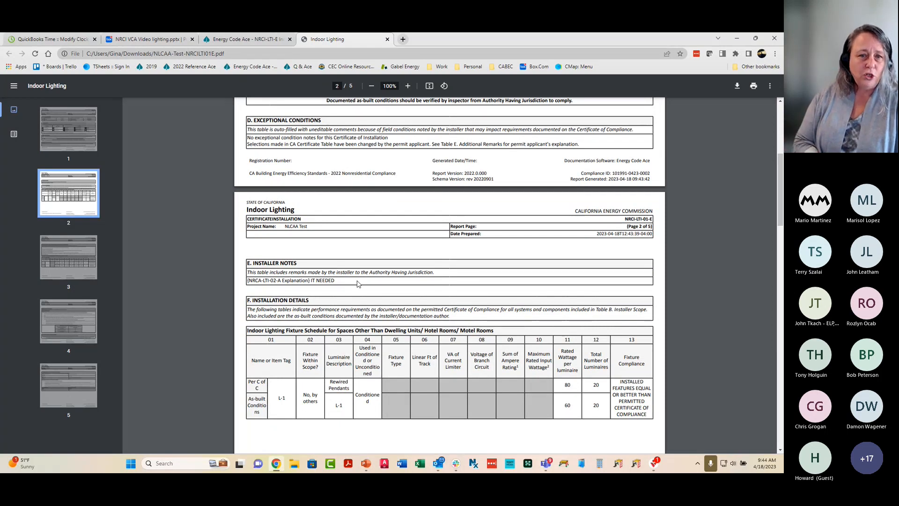
{"action": "scroll", "coordinate": [357, 284], "scroll_direction": "down", "scroll_amount": 2}
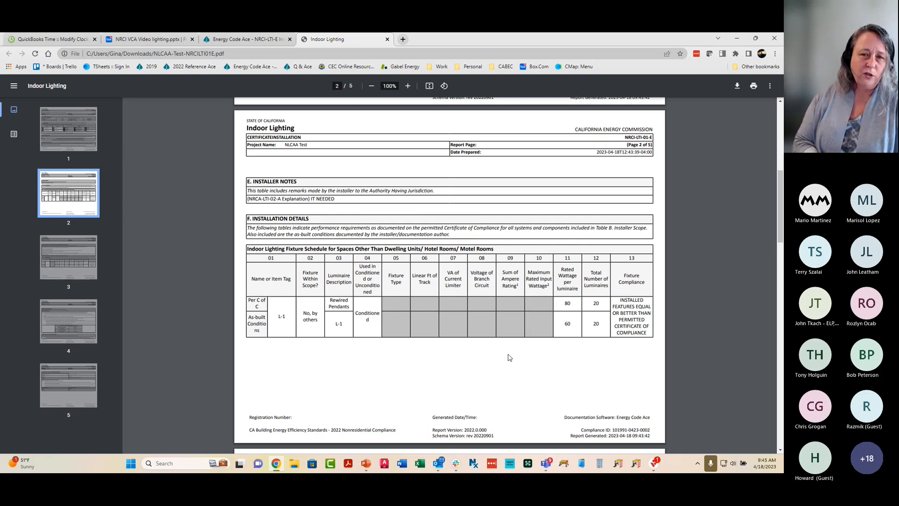
{"action": "scroll", "coordinate": [509, 359], "scroll_direction": "down", "scroll_amount": 6}
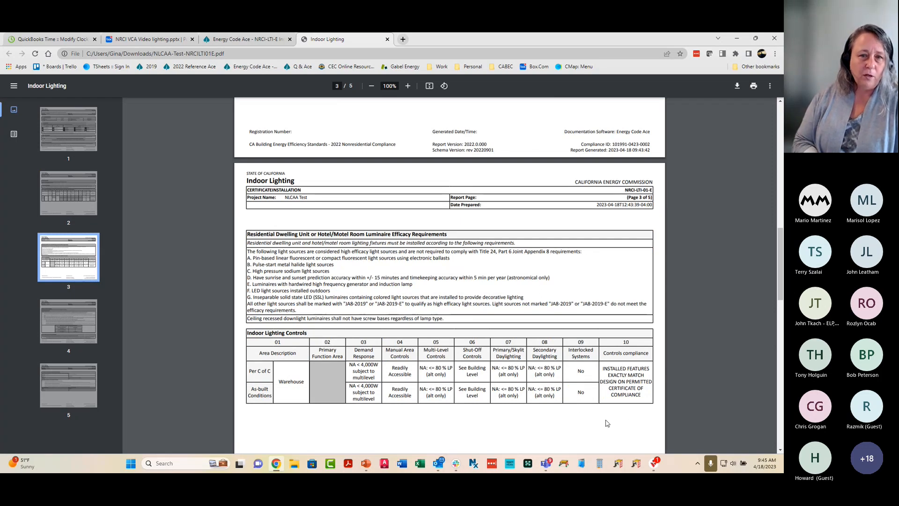
{"action": "scroll", "coordinate": [596, 420], "scroll_direction": "down", "scroll_amount": 8}
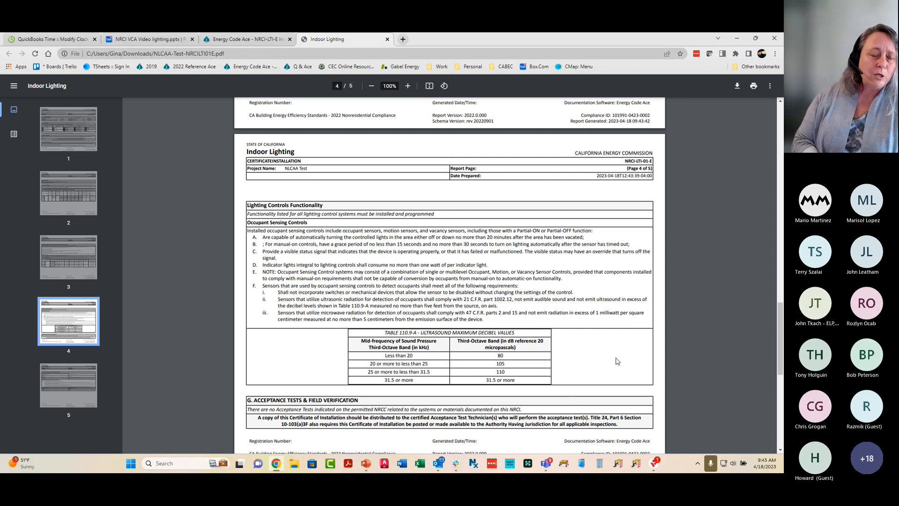
{"action": "scroll", "coordinate": [617, 361], "scroll_direction": "down", "scroll_amount": 7}
{"action": "scroll", "coordinate": [616, 356], "scroll_direction": "up", "scroll_amount": 2}
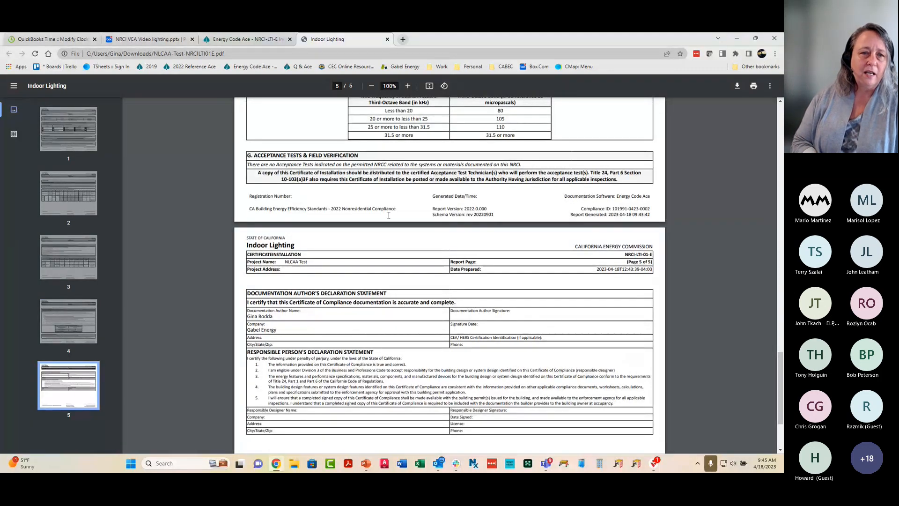
{"action": "scroll", "coordinate": [370, 171], "scroll_direction": "down", "scroll_amount": 1}
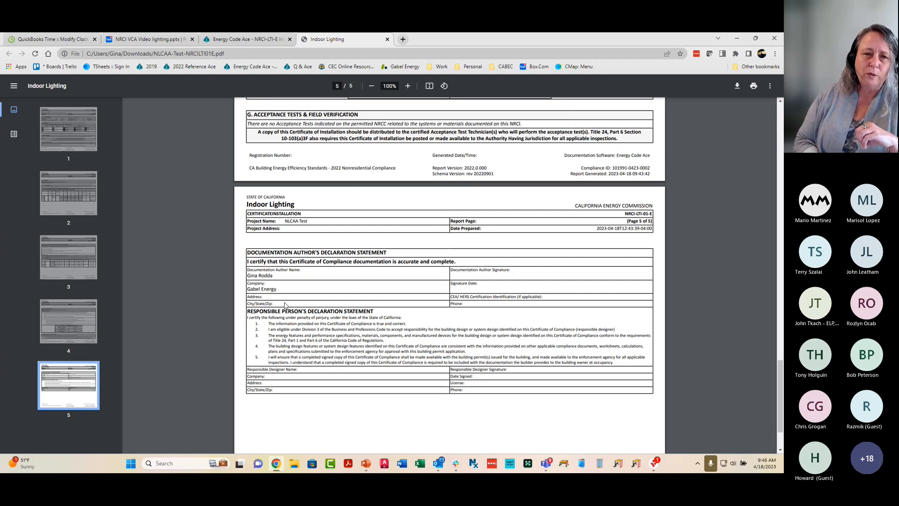
{"action": "scroll", "coordinate": [285, 305], "scroll_direction": "down", "scroll_amount": 1}
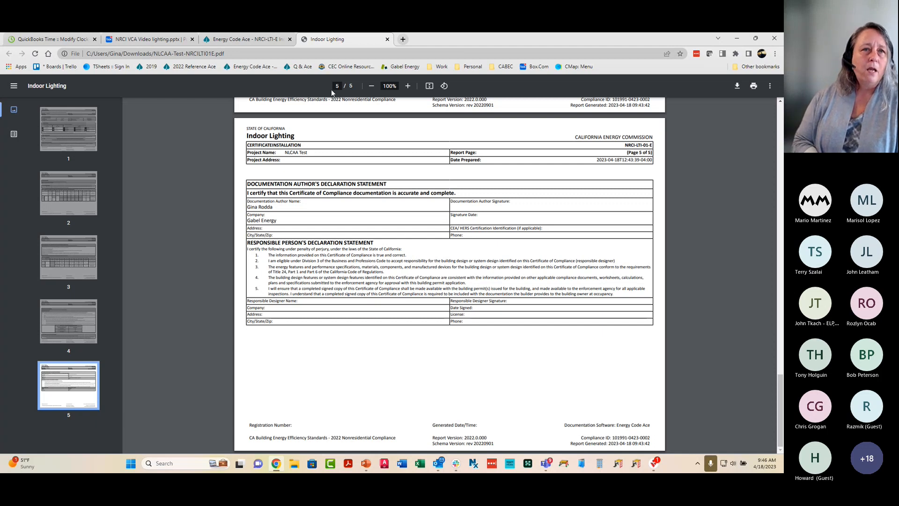
Return to the form in Energy Code Ace, open its Luminaires stage, and download and open the NRCI-LTI PDF again.
{"action": "left_click", "coordinate": [248, 39]}
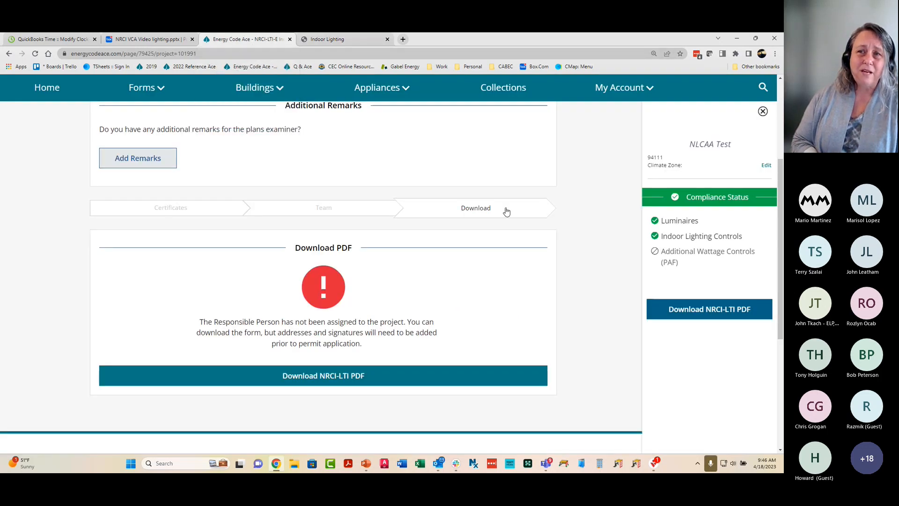
{"action": "scroll", "coordinate": [504, 209], "scroll_direction": "up", "scroll_amount": 4}
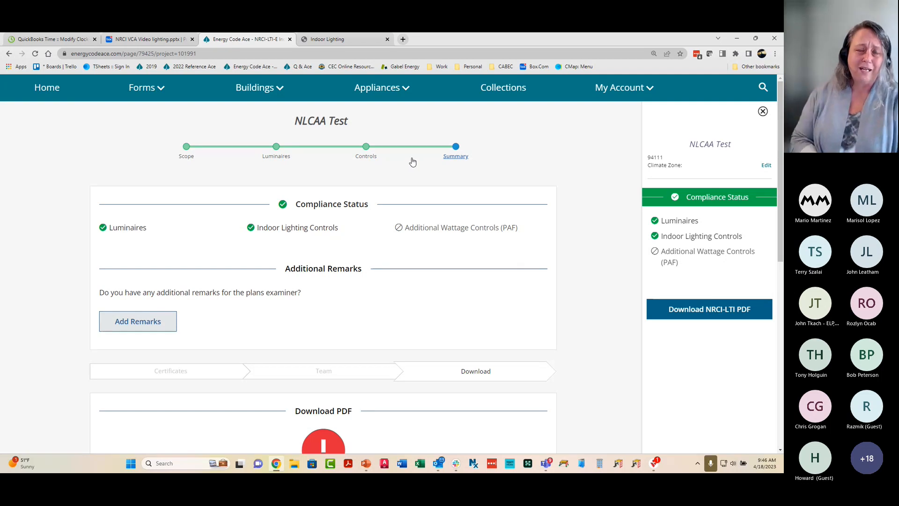
{"action": "left_click", "coordinate": [276, 147]}
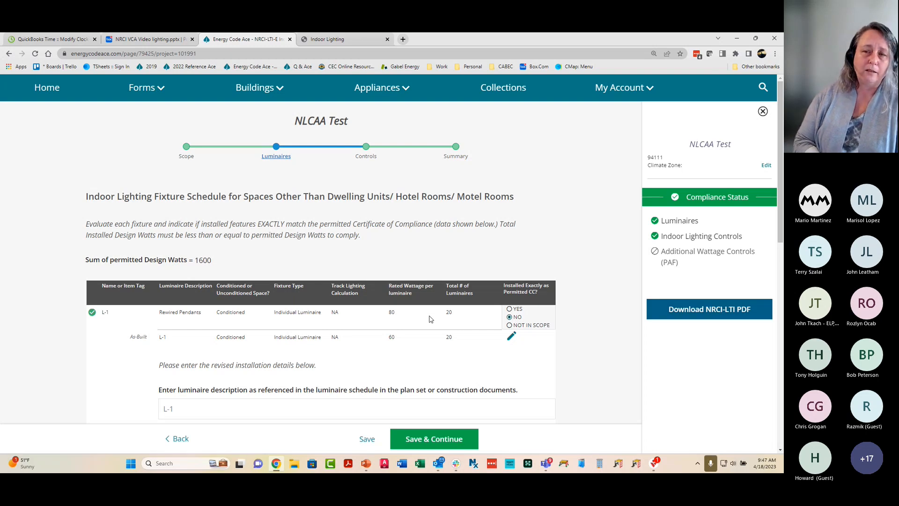
{"action": "left_click", "coordinate": [749, 308]}
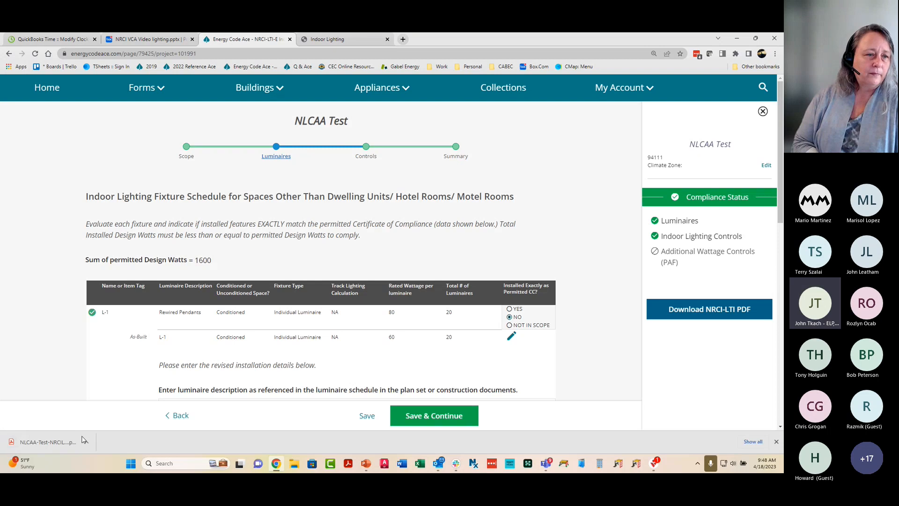
{"action": "left_click", "coordinate": [62, 443]}
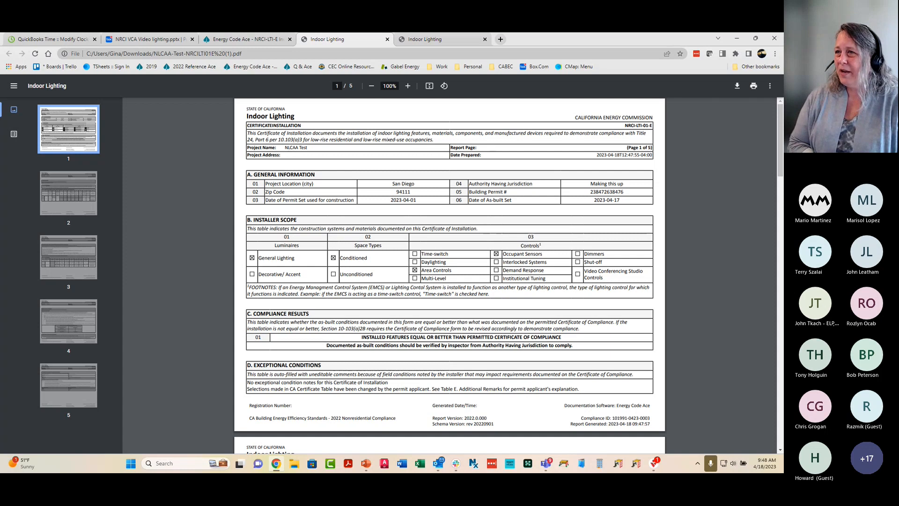
{"action": "key", "text": "alt+Tab"}
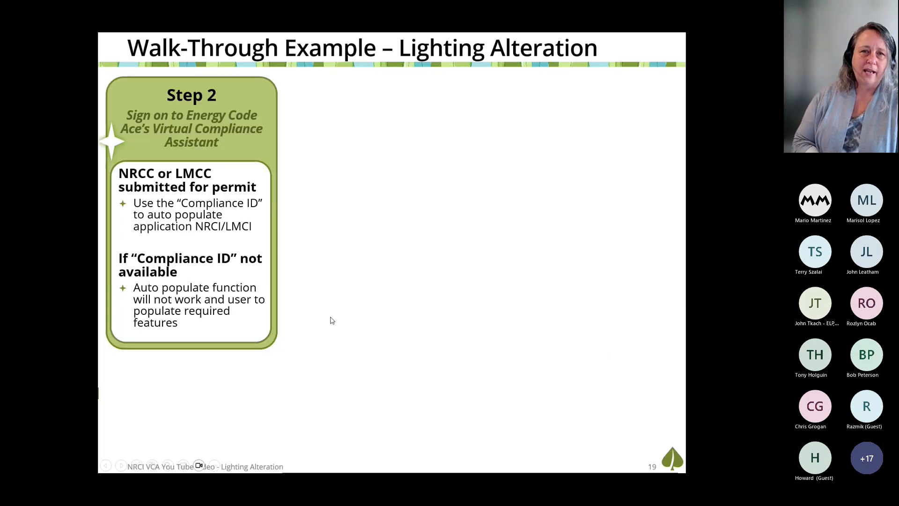
{"action": "left_click", "coordinate": [334, 344]}
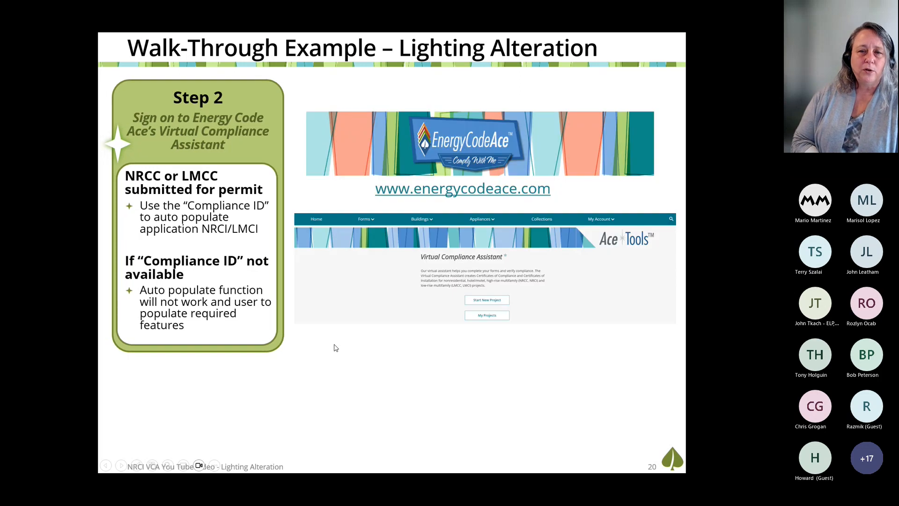
{"action": "left_click", "coordinate": [342, 349]}
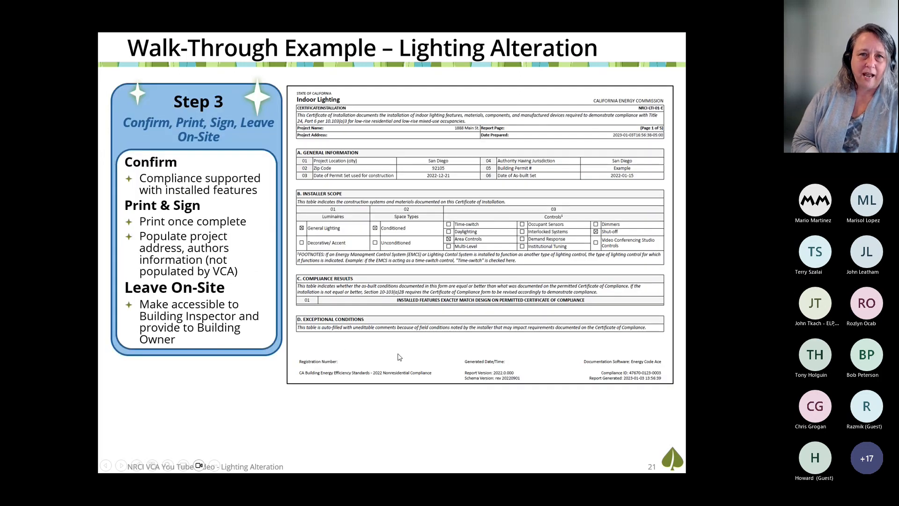